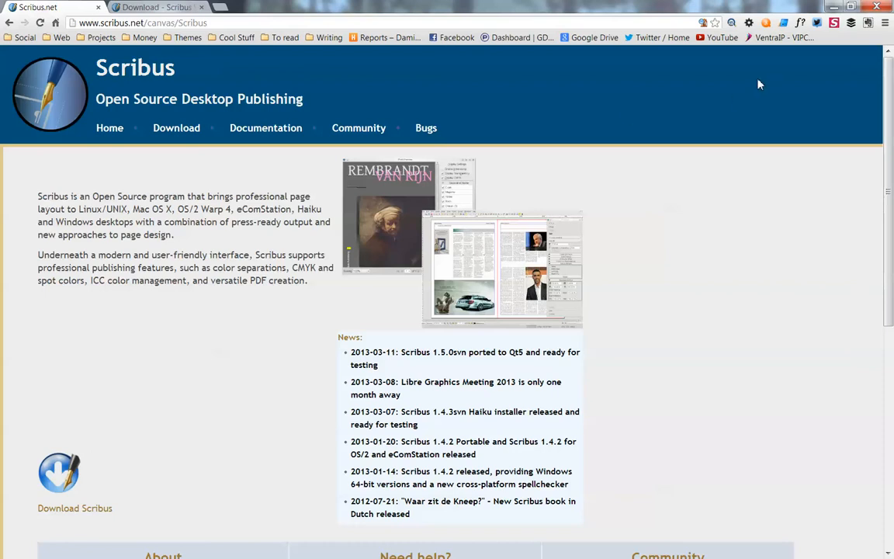
# - Open Pet Business Card (Blue).sla from the Business Cards folder in Scribus and maximize its window
pyautogui.click(832, 8)
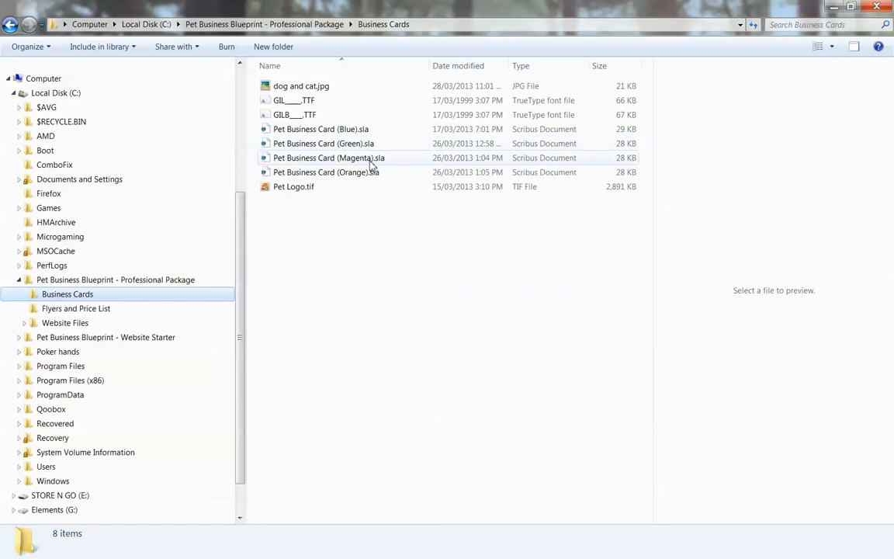
pyautogui.click(328, 136)
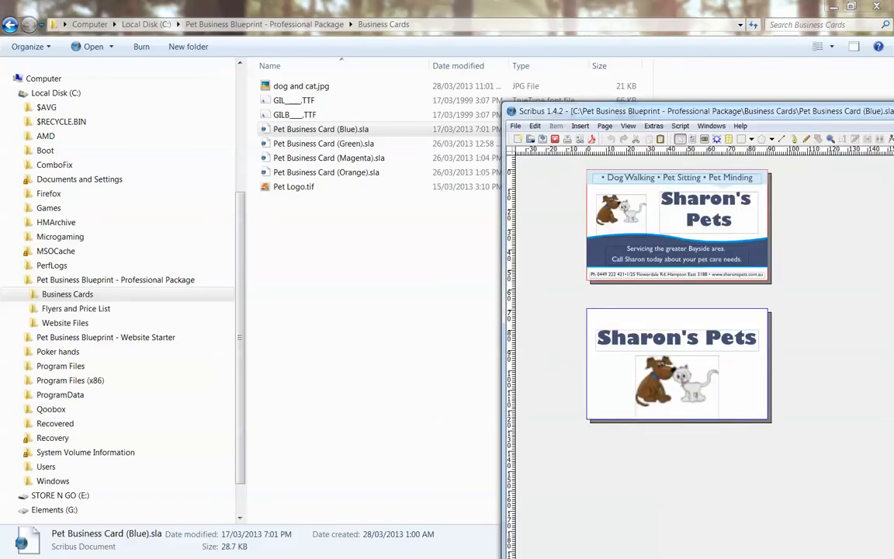
pyautogui.moveTo(729, 112); pyautogui.dragTo(294, 21)
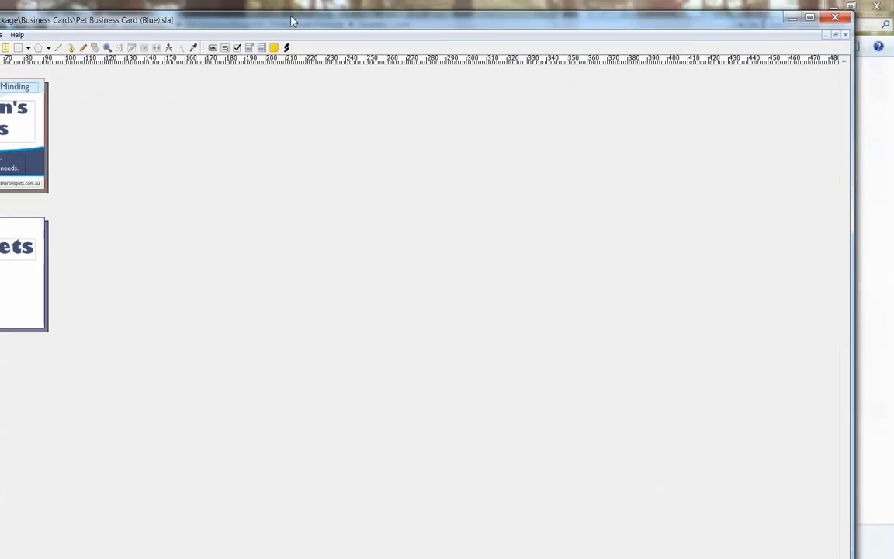
pyautogui.click(809, 17)
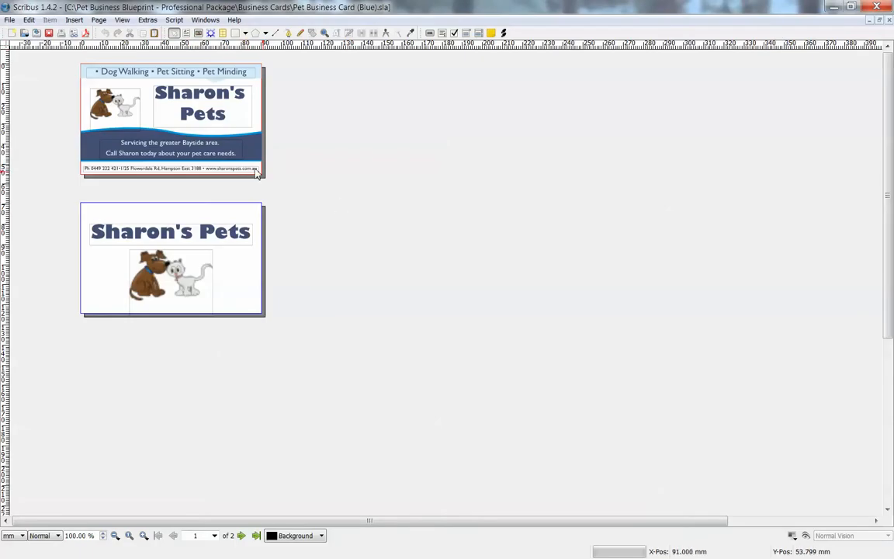
pyautogui.rightClick(116, 105)
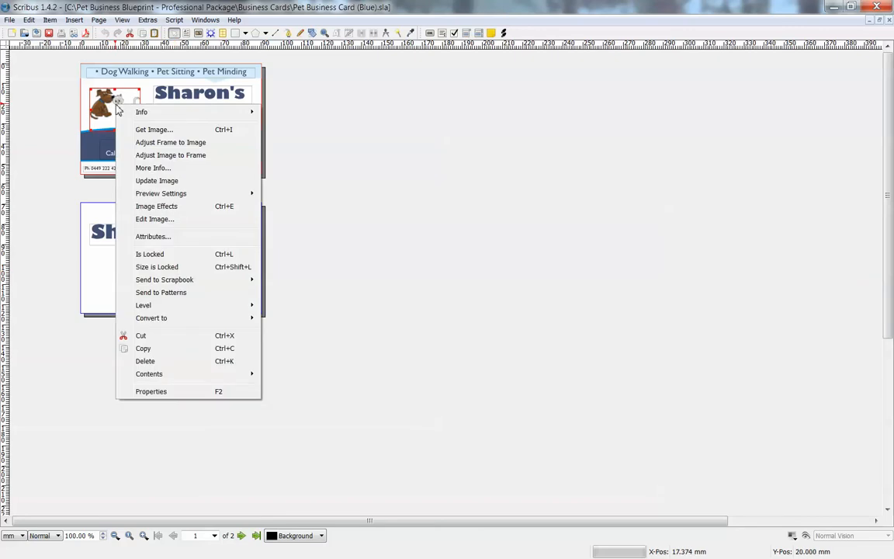
pyautogui.click(189, 94)
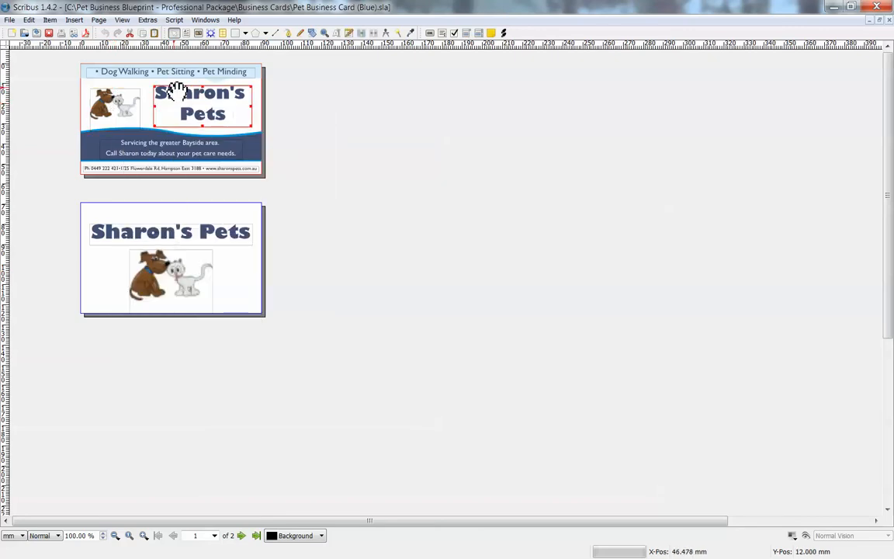
pyautogui.click(167, 77)
pyautogui.rightClick(165, 76)
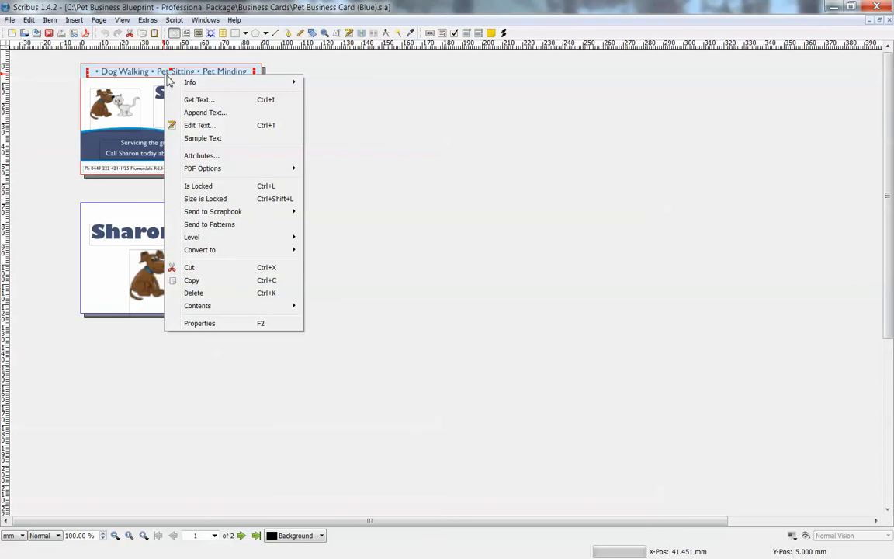
pyautogui.click(134, 83)
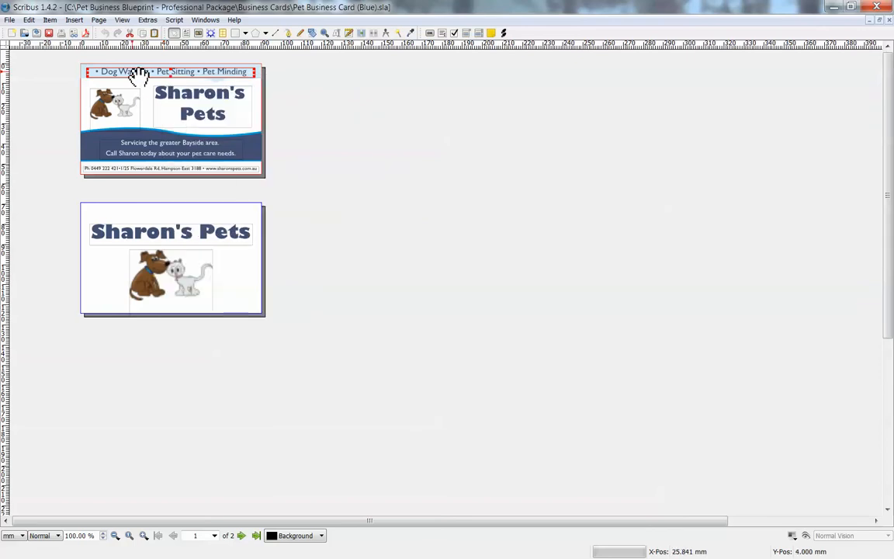
# - Edit the services line across the top of the front card to read "• Dog Walking Campbellfield"
pyautogui.doubleClick(135, 74)
pyautogui.click(118, 72)
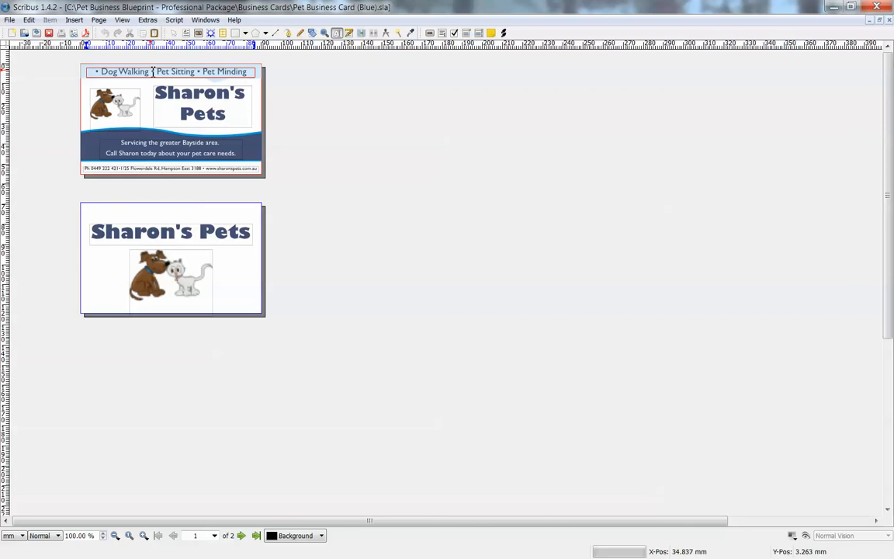
pyautogui.moveTo(220, 72); pyautogui.dragTo(246, 71)
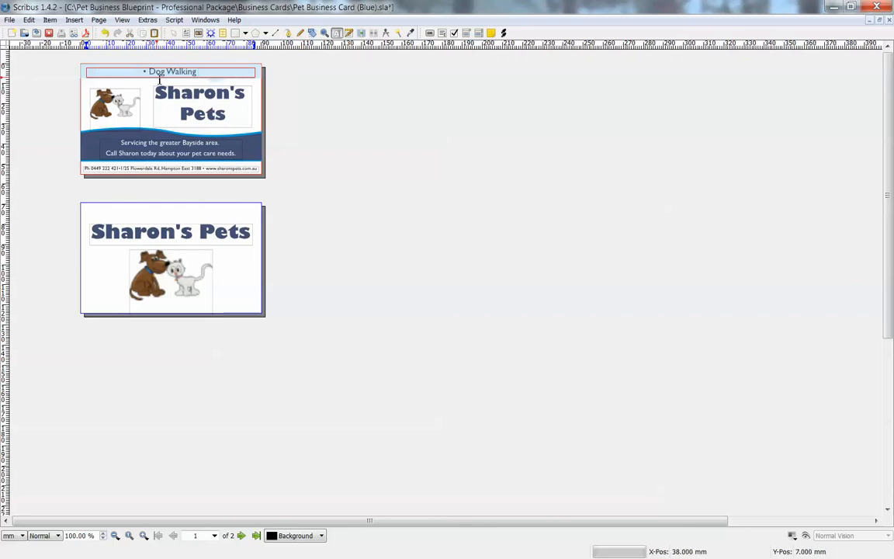
pyautogui.write('for Campbell')
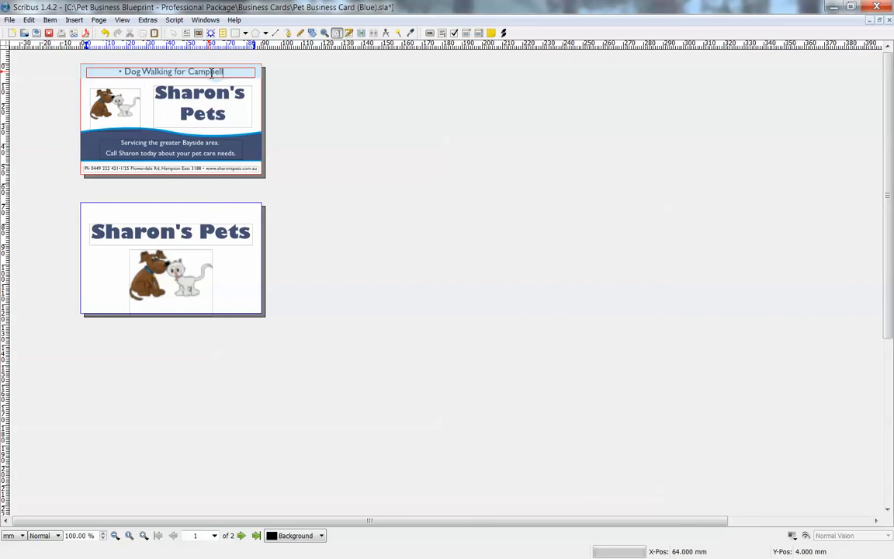
pyautogui.write('field')
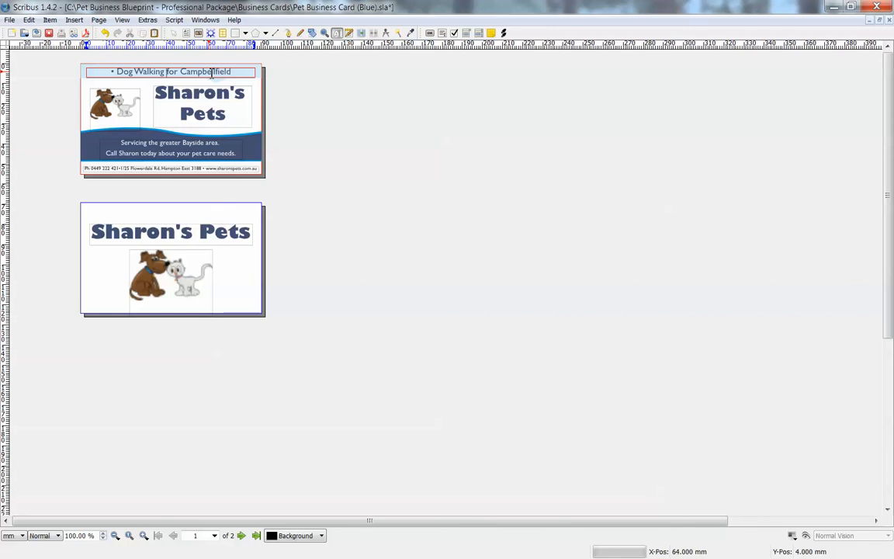
pyautogui.press('BackSpace')
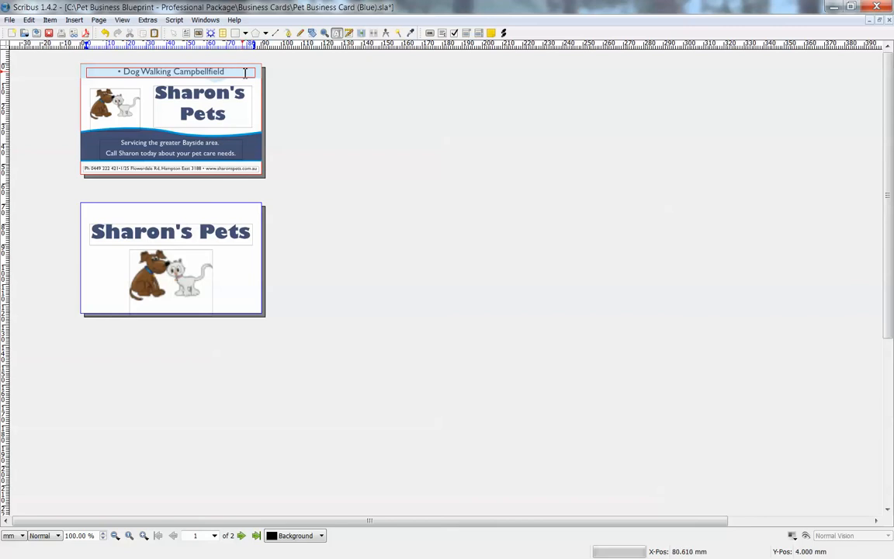
# - Set the whole services line to 14 pt in the Story Editor and apply the change to the card
pyautogui.rightClick(202, 71)
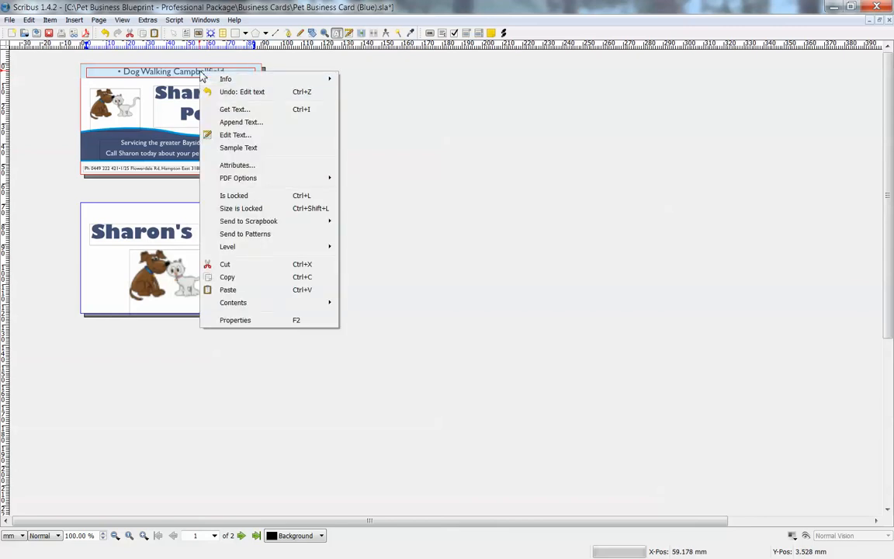
pyautogui.click(235, 135)
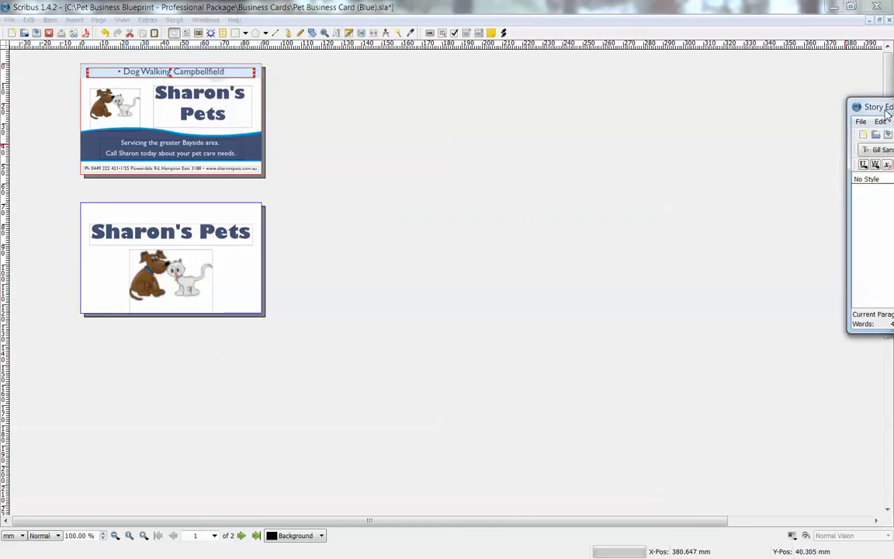
pyautogui.moveTo(886, 120); pyautogui.dragTo(393, 115)
pyautogui.moveTo(606, 179); pyautogui.dragTo(490, 185)
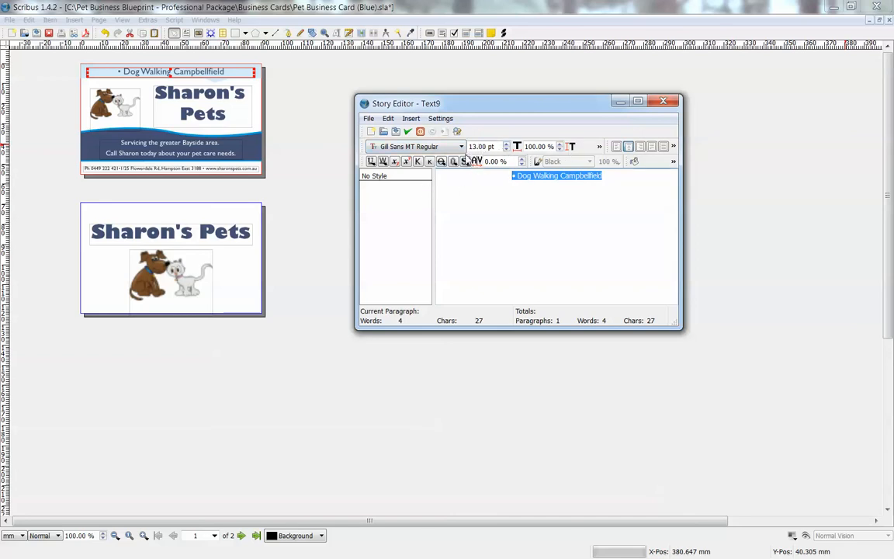
pyautogui.click(505, 145)
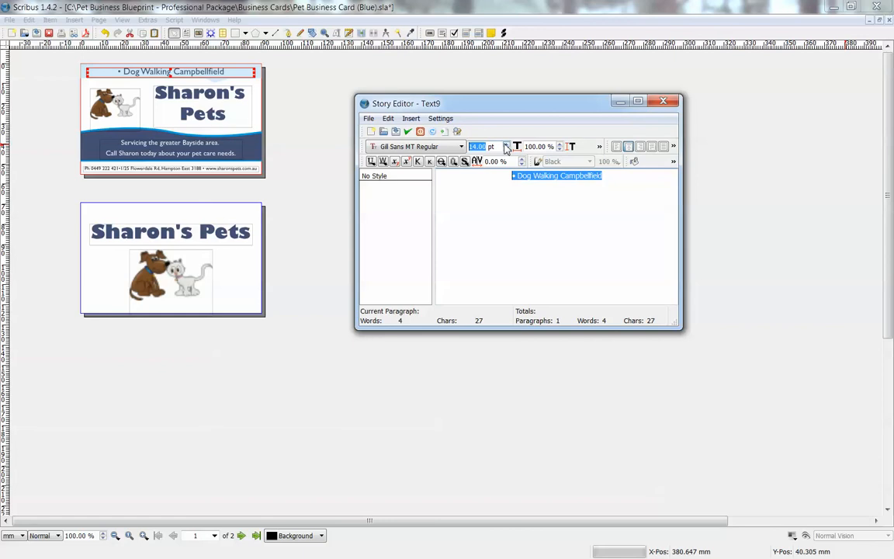
pyautogui.click(408, 133)
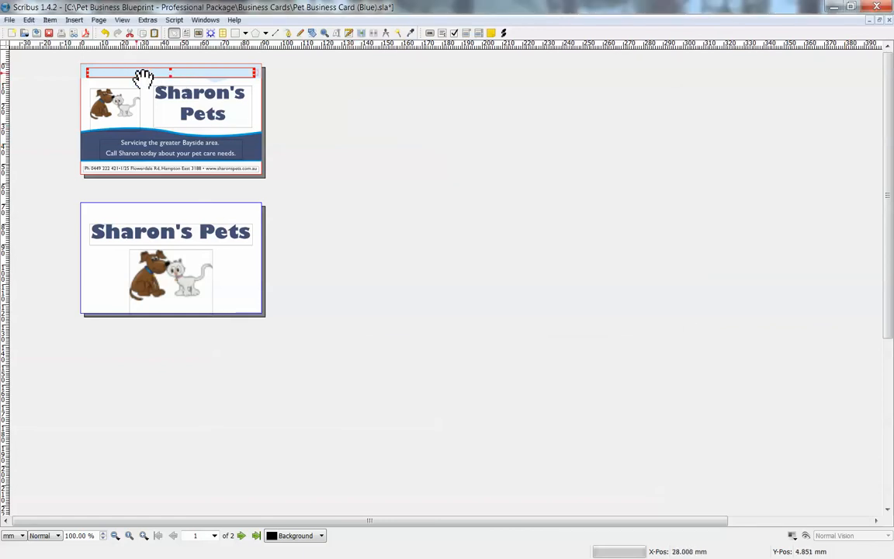
# - Make the services line's text frame taller so the enlarged text fits, and shift the frame slightly upward
pyautogui.moveTo(172, 75); pyautogui.dragTo(171, 82)
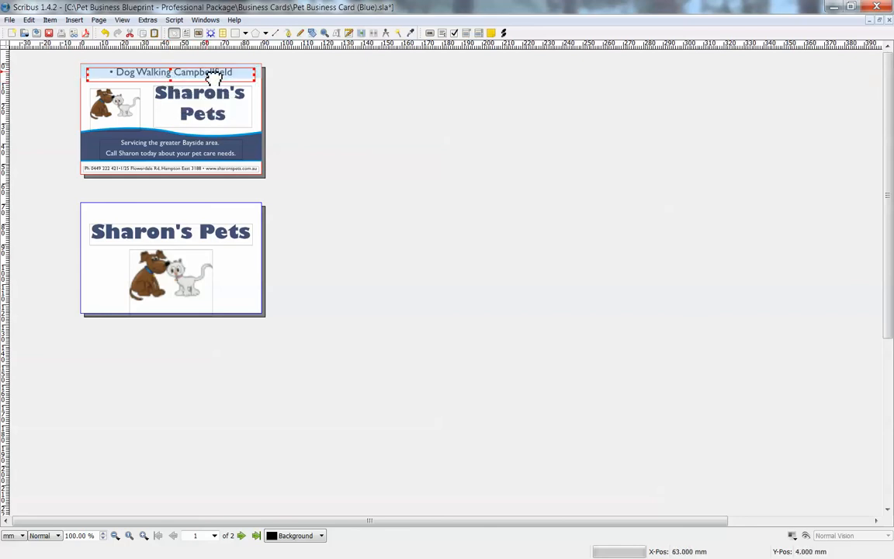
pyautogui.moveTo(213, 78); pyautogui.dragTo(221, 84)
pyautogui.click(336, 126)
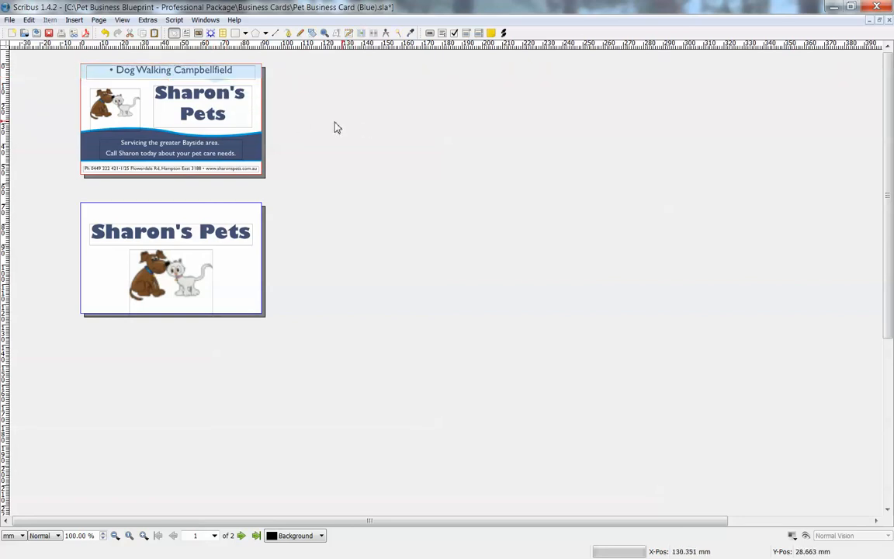
# - Replace the business name on the front card with "Campbellfield" and "Grooming" on separate lines
pyautogui.click(203, 101)
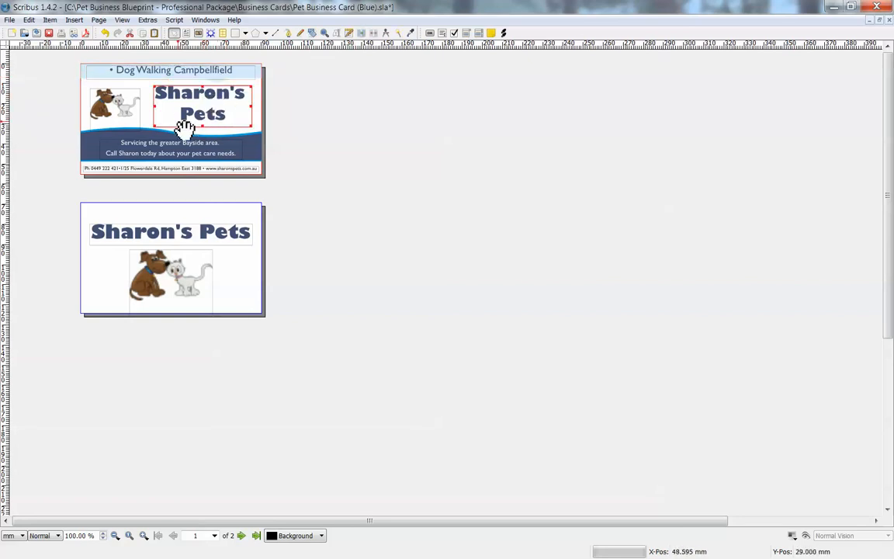
pyautogui.doubleClick(205, 109)
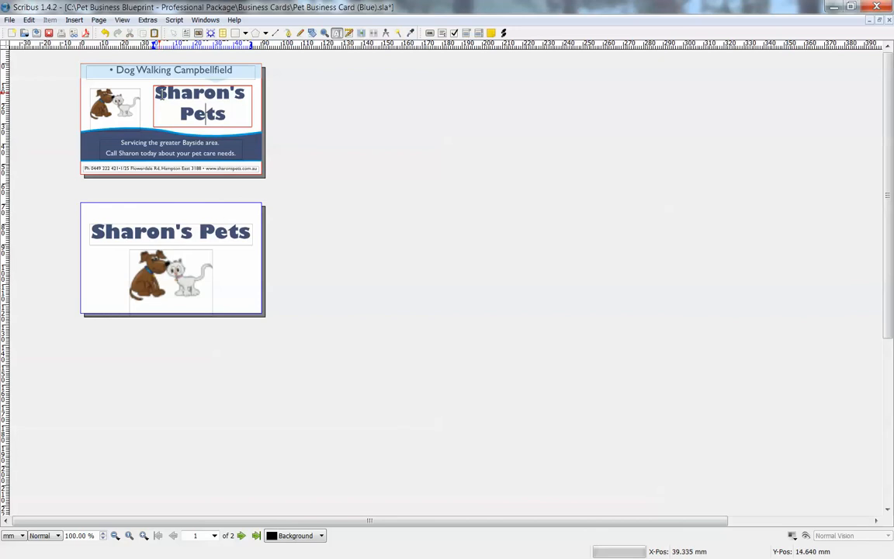
pyautogui.moveTo(154, 93); pyautogui.dragTo(238, 110)
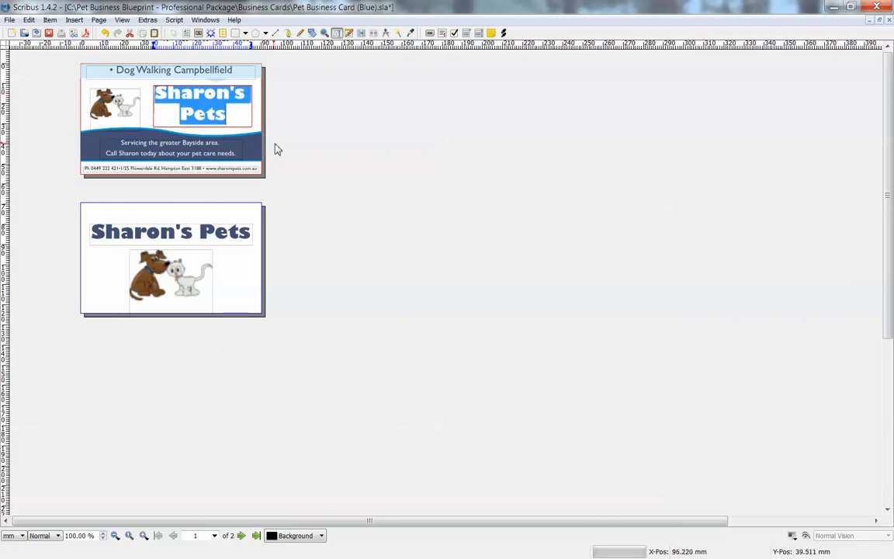
pyautogui.write('Ca')
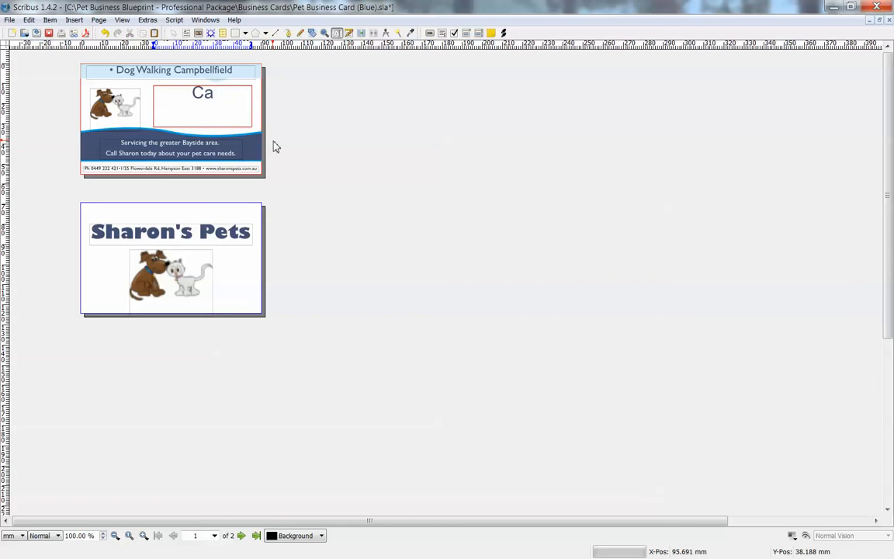
pyautogui.write('mpbellfield')
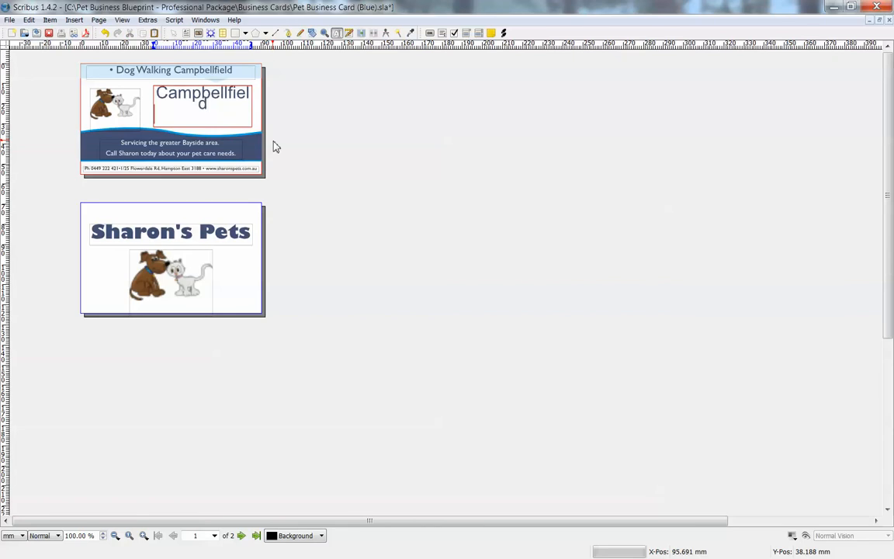
pyautogui.press('Return')
pyautogui.write('Grooming')
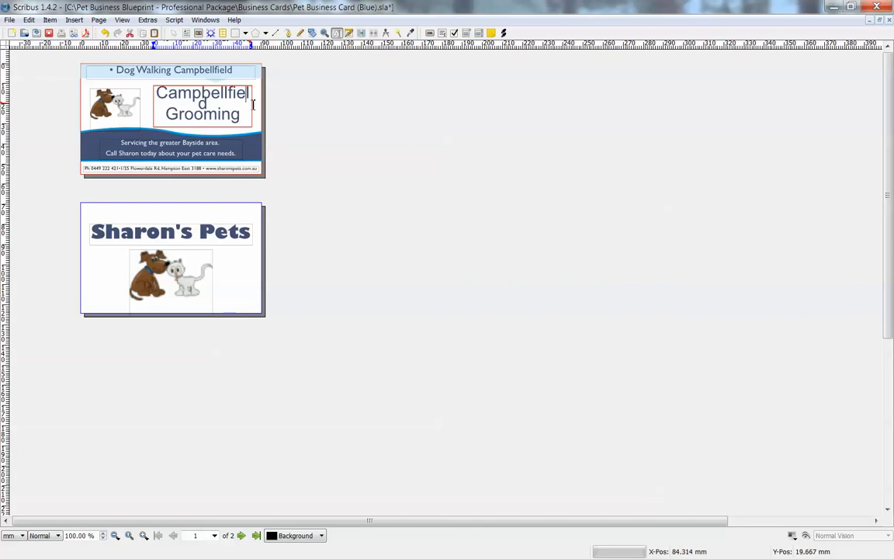
pyautogui.press('Escape')
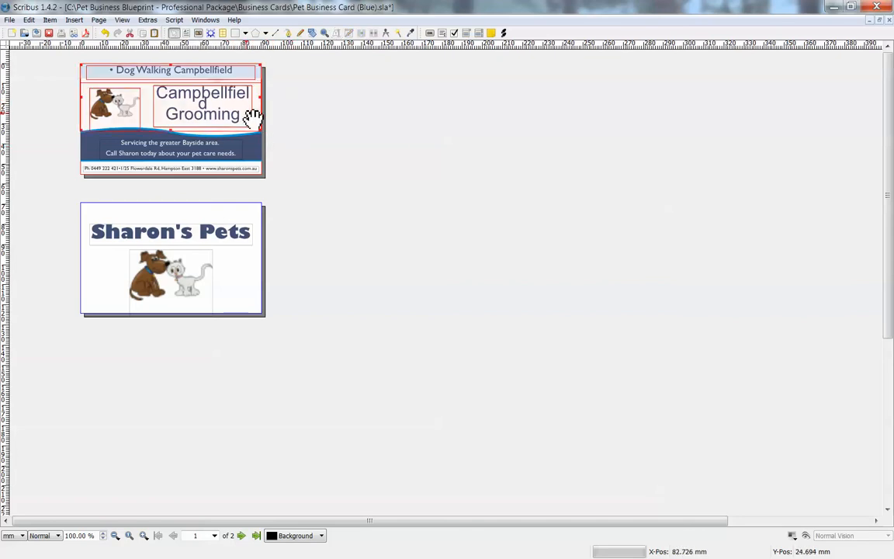
pyautogui.click(369, 218)
# - Widen the business name's text frame on both sides so "Campbellfield" fits on one line
pyautogui.click(200, 113)
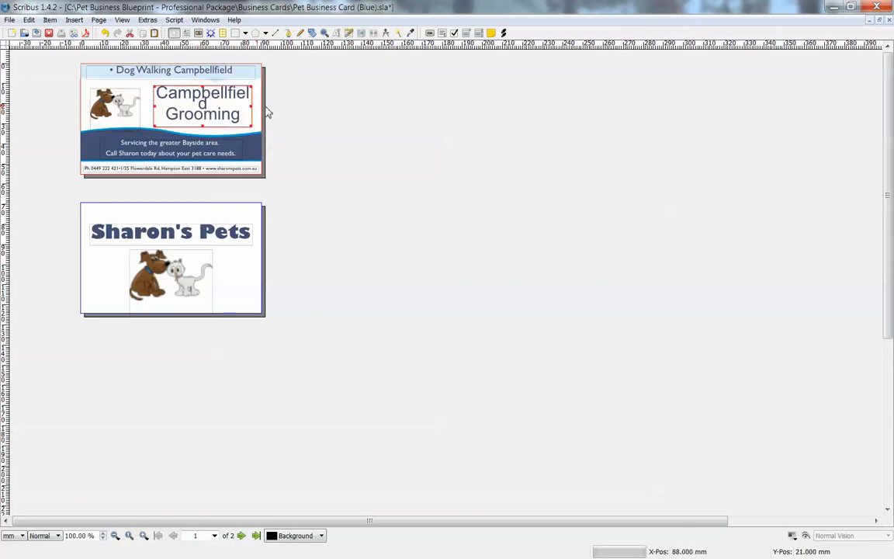
pyautogui.moveTo(251, 109); pyautogui.dragTo(256, 109)
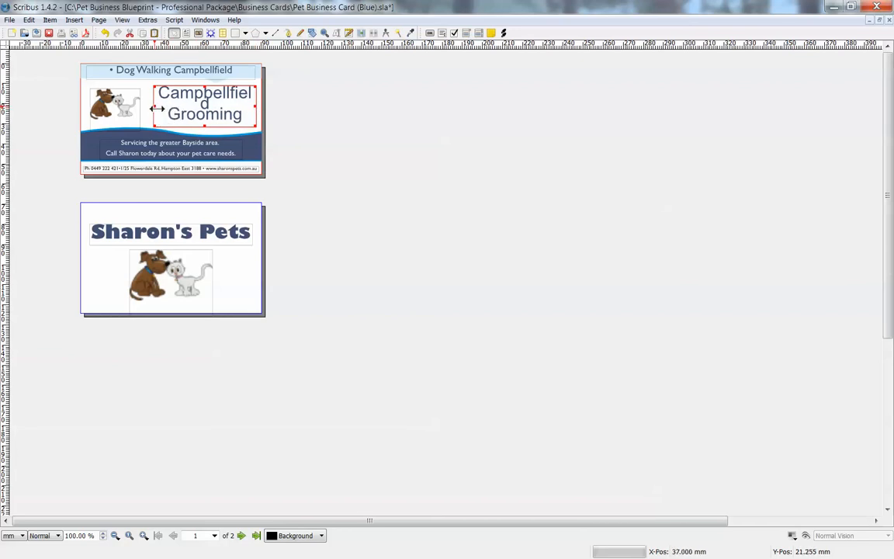
pyautogui.moveTo(154, 109); pyautogui.dragTo(149, 111)
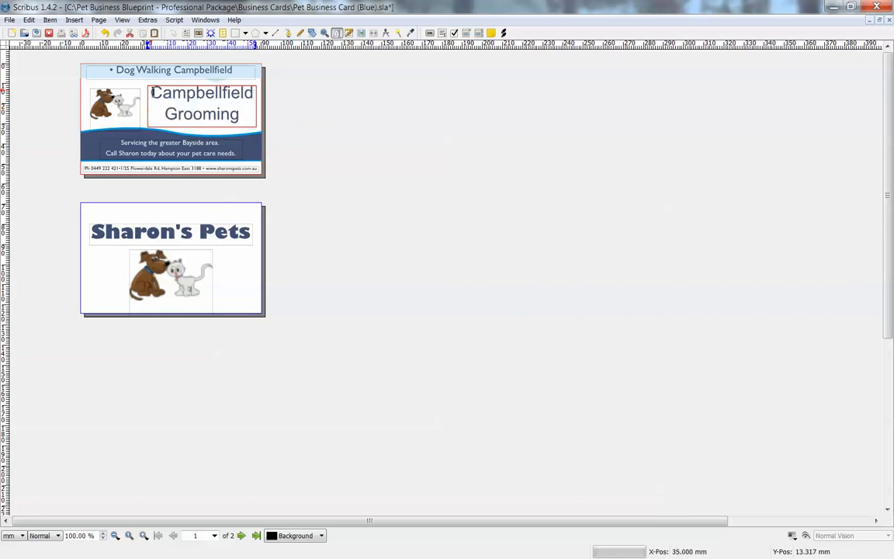
# - Set both lines of the business name to the Ikarus Regular font in the Story Editor and apply it to the card
pyautogui.moveTo(151, 91); pyautogui.dragTo(250, 119)
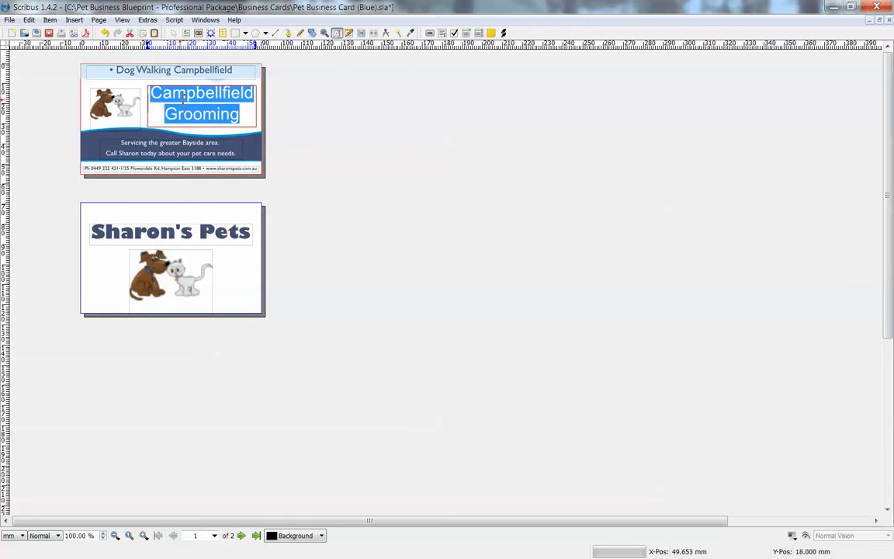
pyautogui.rightClick(211, 101)
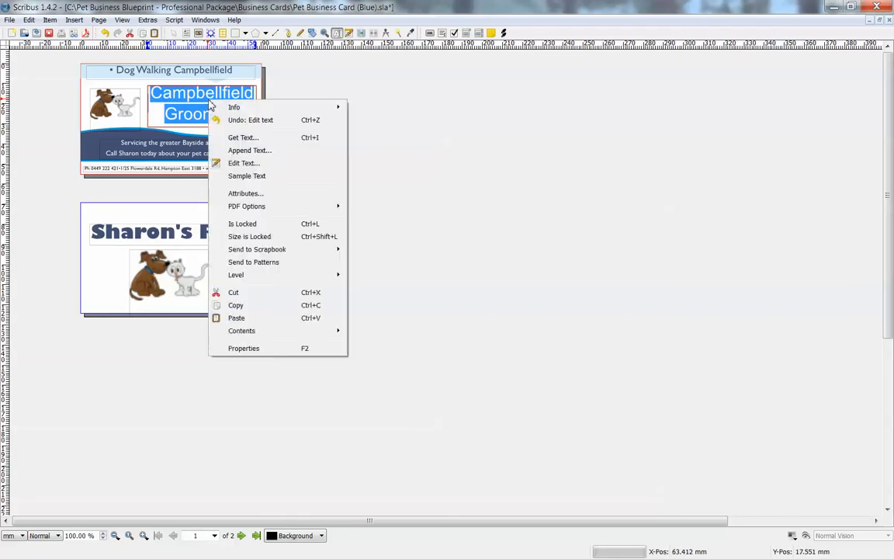
pyautogui.click(243, 163)
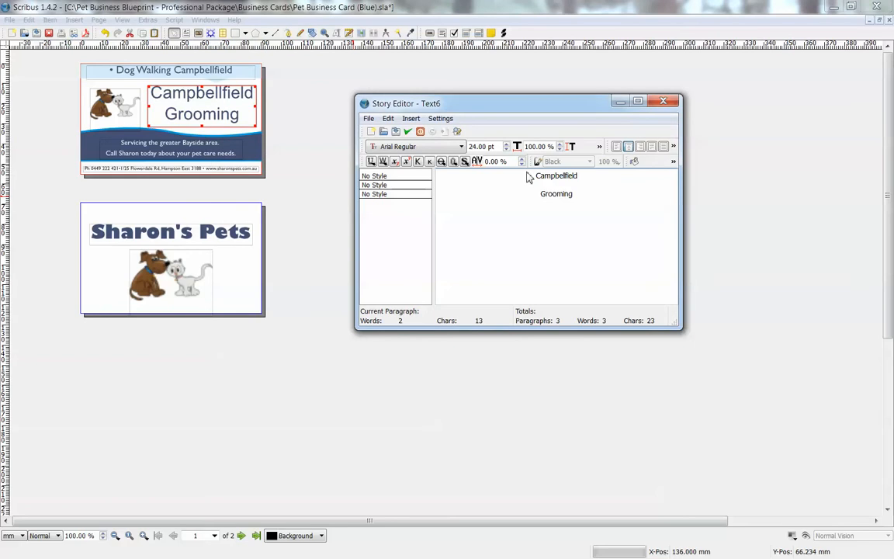
pyautogui.doubleClick(543, 175)
pyautogui.keyDown('shift'); pyautogui.click(603, 194); pyautogui.keyUp('shift')
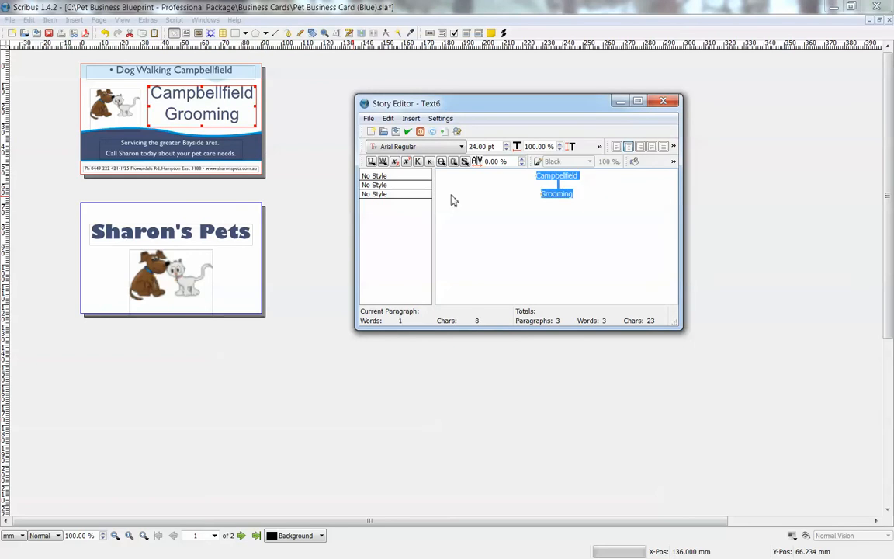
pyautogui.click(447, 146)
pyautogui.moveTo(571, 172); pyautogui.dragTo(576, 196)
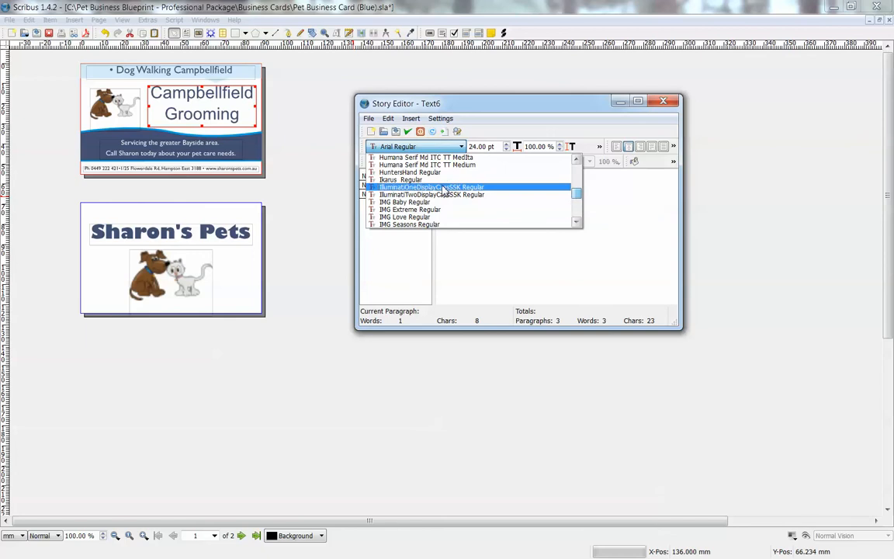
pyautogui.click(400, 179)
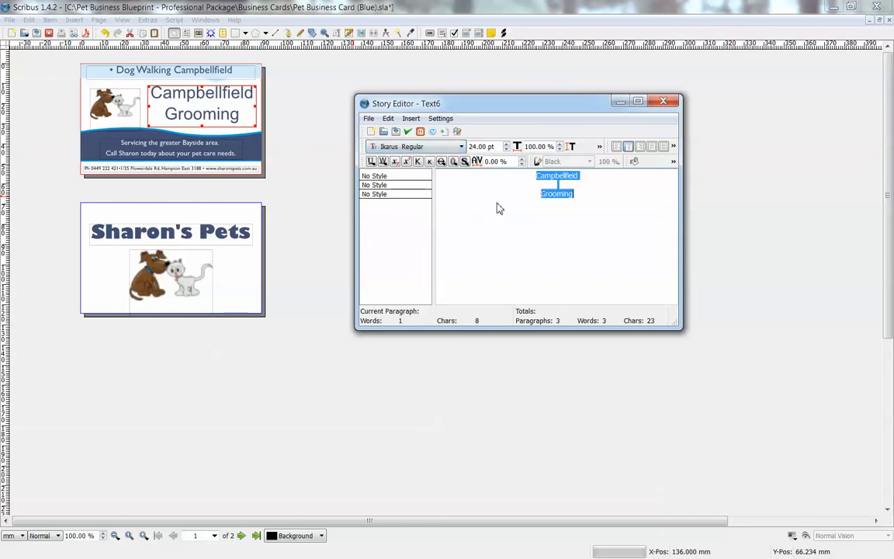
pyautogui.click(408, 132)
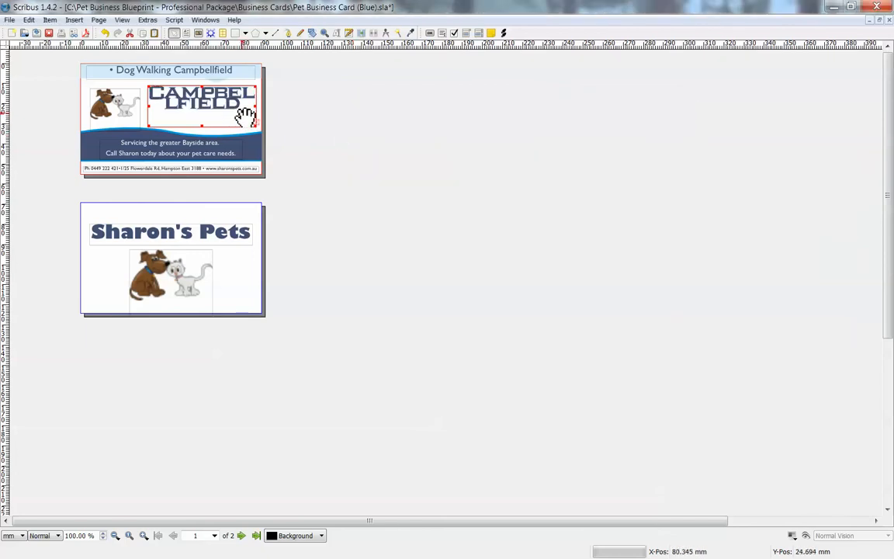
# - Set the whole business name to 20 pt in the Story Editor and update the card
pyautogui.rightClick(203, 105)
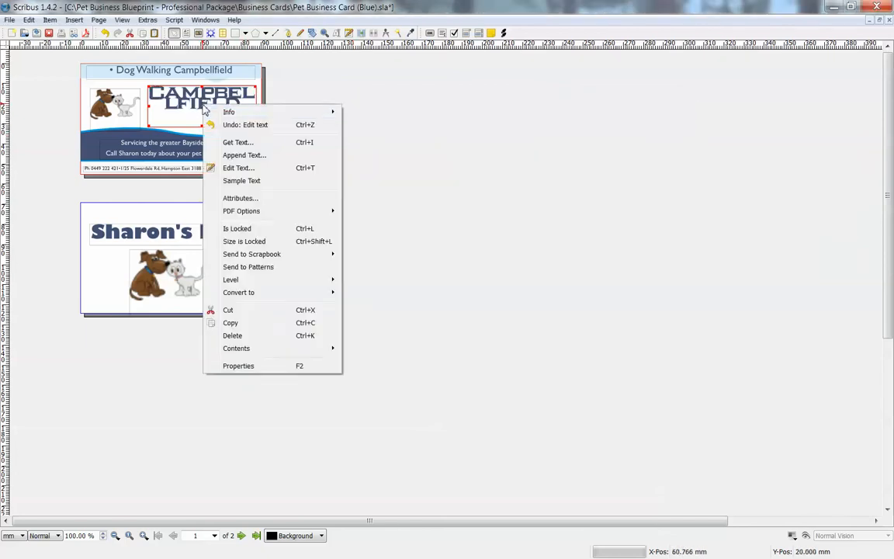
pyautogui.click(247, 169)
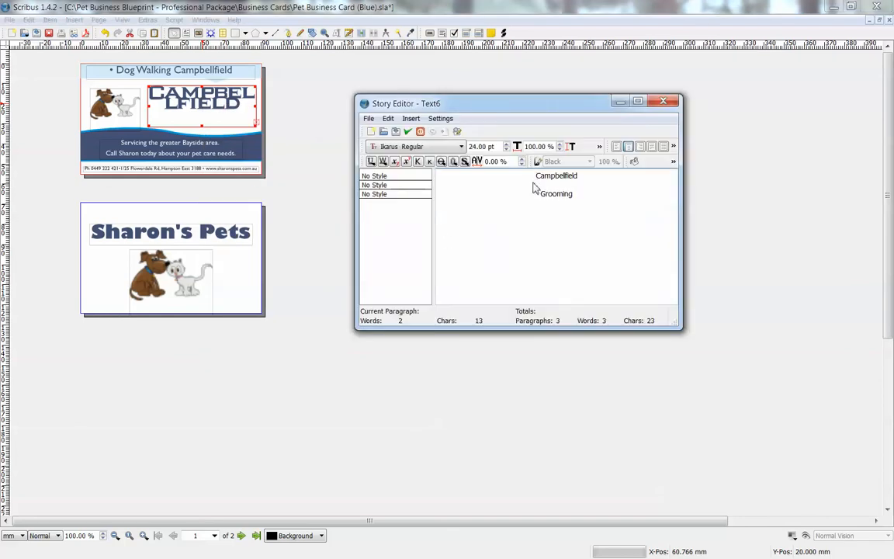
pyautogui.moveTo(535, 180); pyautogui.dragTo(566, 195)
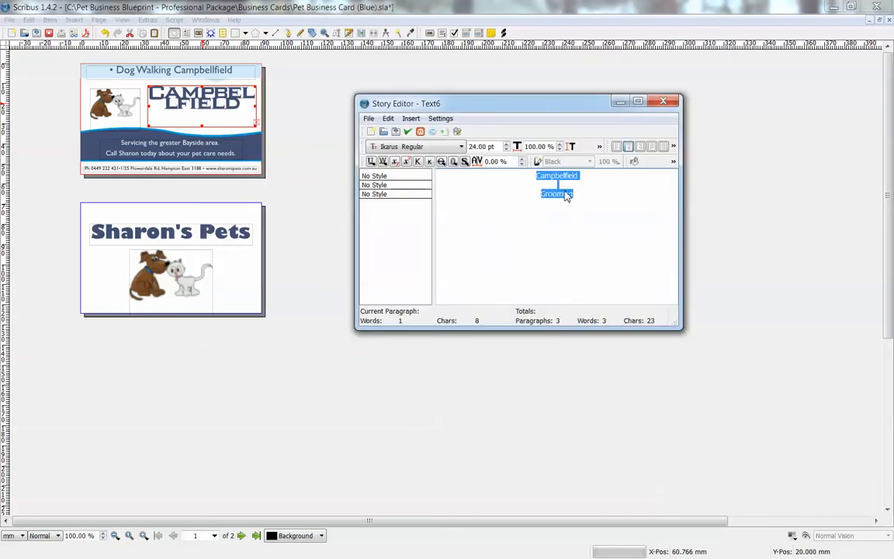
pyautogui.click(505, 150)
pyautogui.click(505, 150)
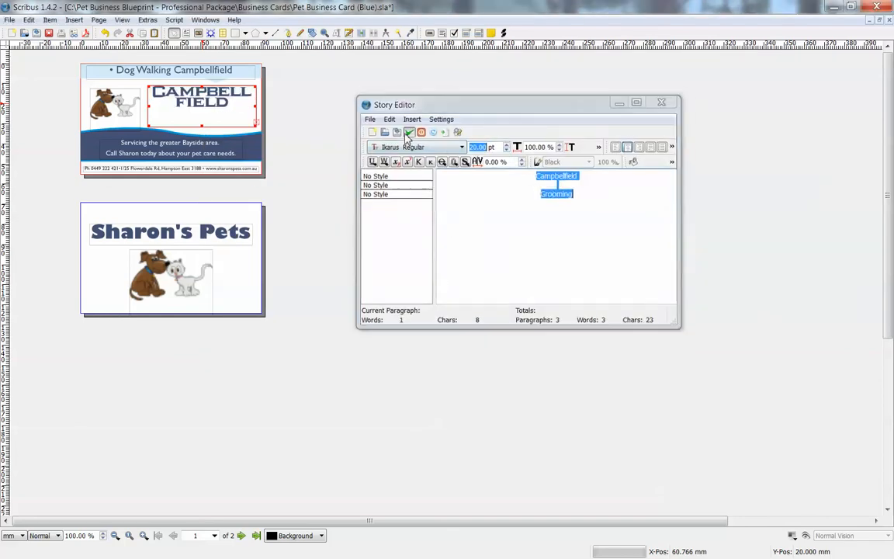
pyautogui.click(408, 131)
# - Reduce the font size of the whole business name further in the Story Editor and apply the change
pyautogui.rightClick(225, 109)
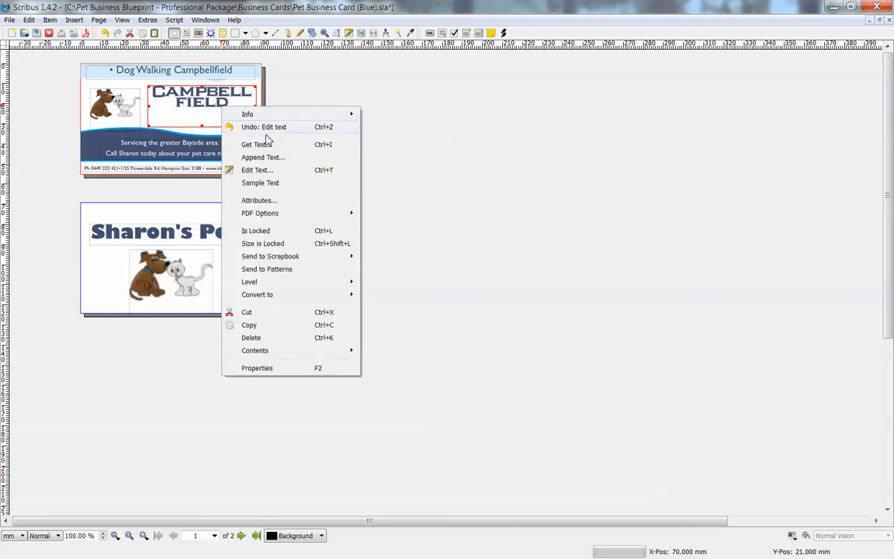
pyautogui.click(256, 170)
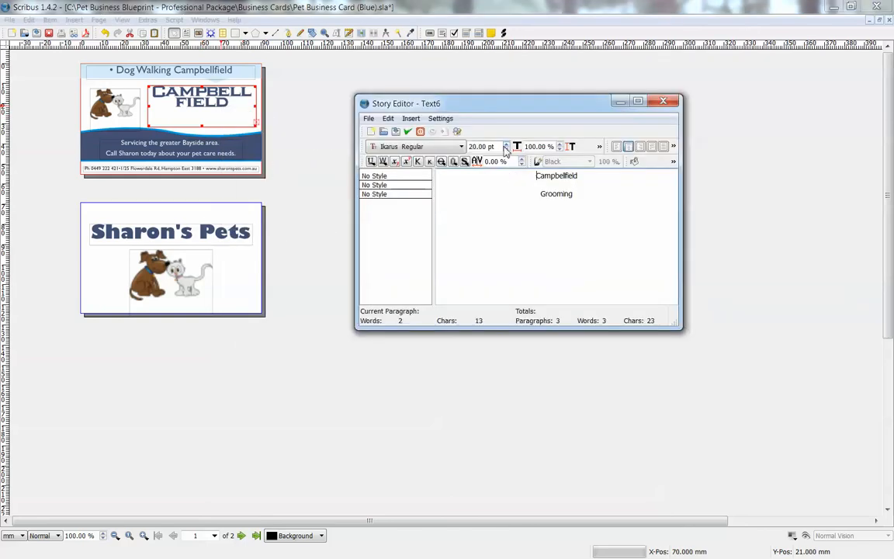
pyautogui.hotkey('ctrl', 'a')
pyautogui.click(507, 149)
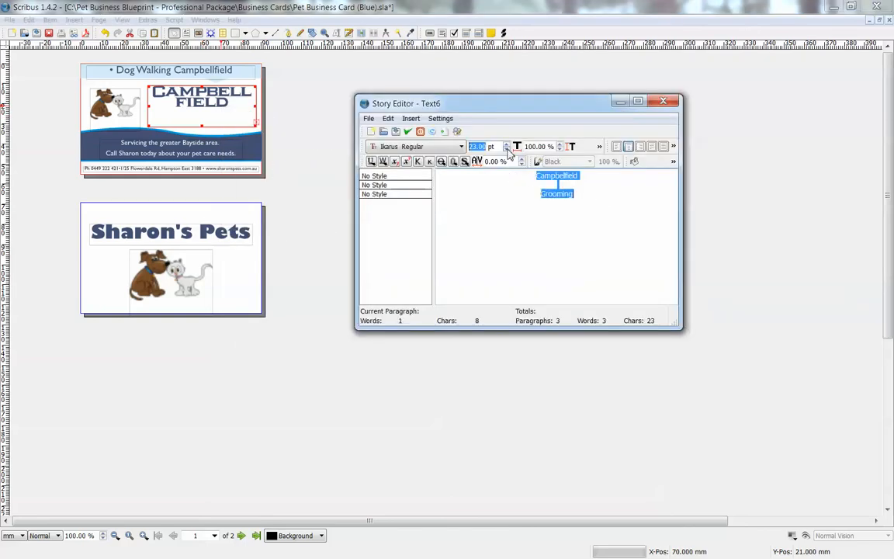
pyautogui.click(507, 150)
pyautogui.click(508, 150)
pyautogui.click(507, 149)
pyautogui.click(407, 131)
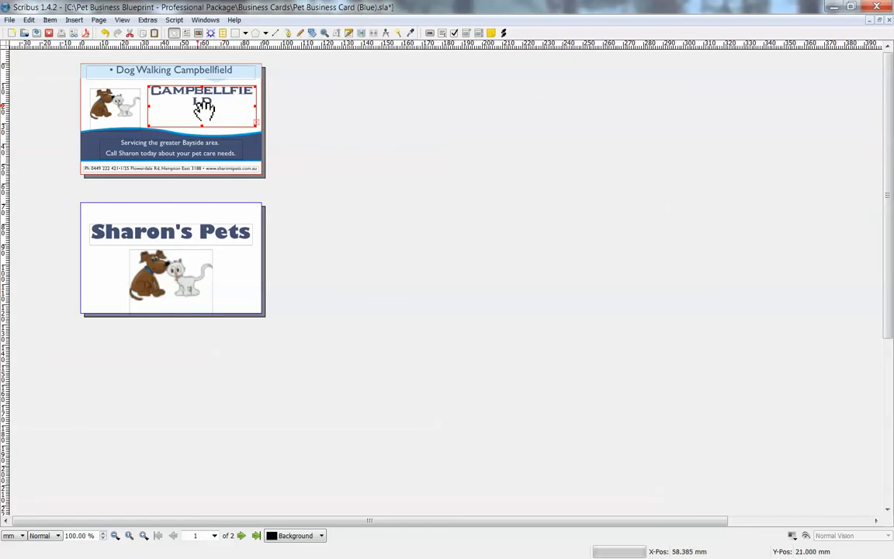
# - Widen the business name's text frame on both sides so "Campbellfield" and "Grooming" each fit on their own line
pyautogui.moveTo(258, 113); pyautogui.dragTo(263, 115)
pyautogui.moveTo(149, 106); pyautogui.dragTo(138, 107)
pyautogui.click(438, 156)
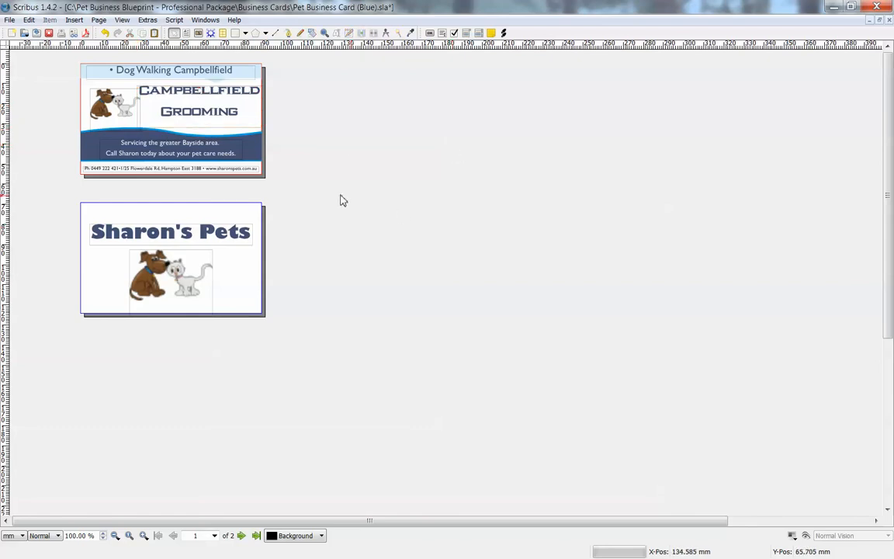
# - Replace the line "Servicing the greater Bayside area." in the blue band with "Get your dog walked in the Campbellfield area."
pyautogui.doubleClick(183, 145)
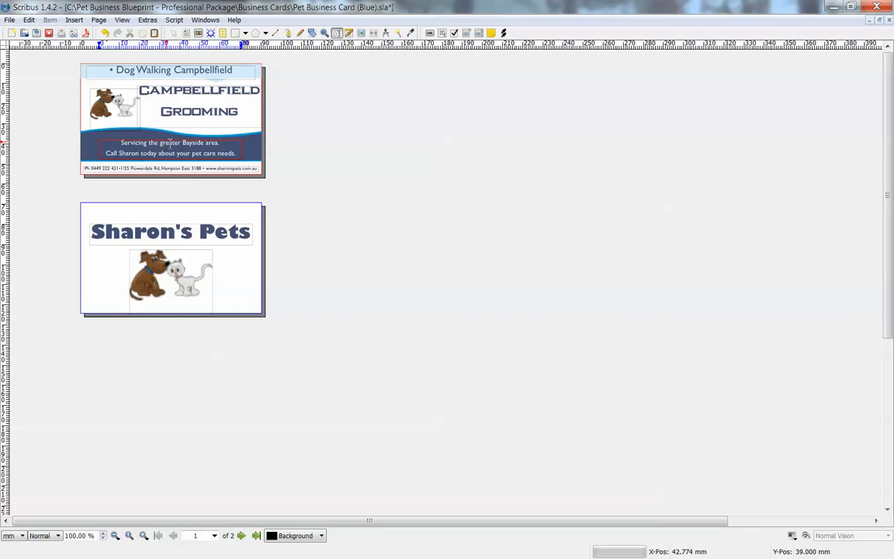
pyautogui.moveTo(161, 144); pyautogui.dragTo(209, 148)
pyautogui.click(166, 146)
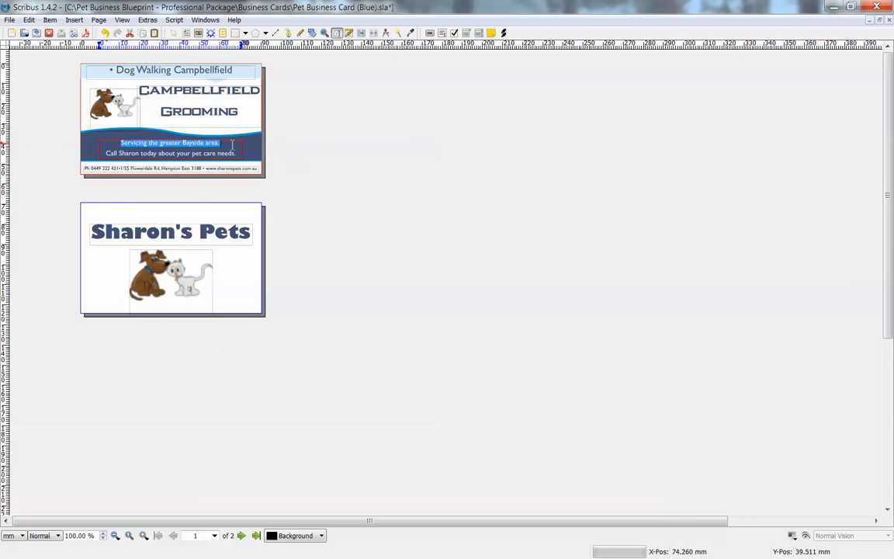
pyautogui.write('Get yo')
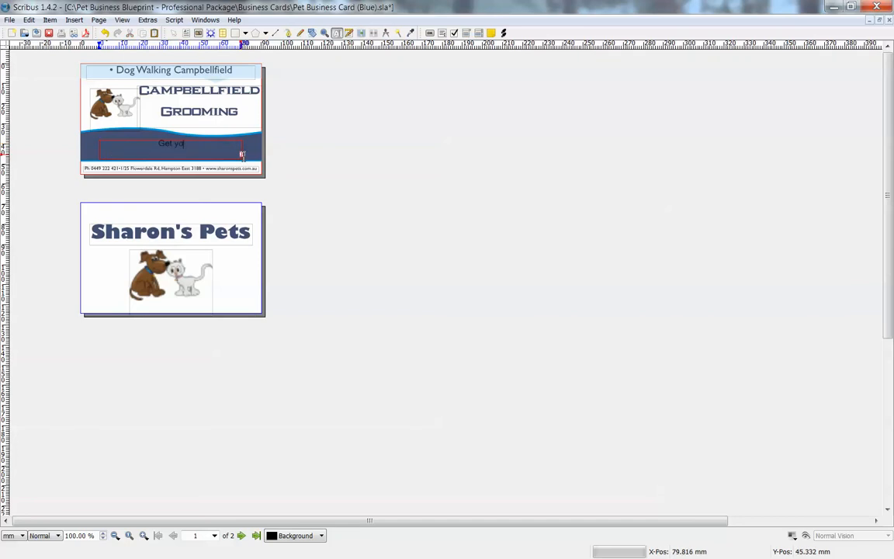
pyautogui.write('ur dog walked in the Ca')
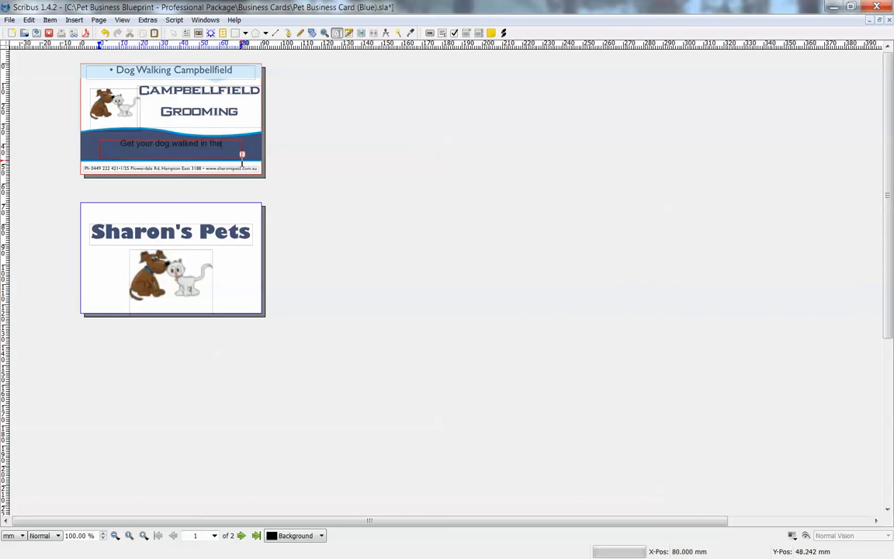
pyautogui.click(340, 178)
# - Select the text frame in the blue band and enlarge it slightly in width and height to fit more text
pyautogui.click(205, 146)
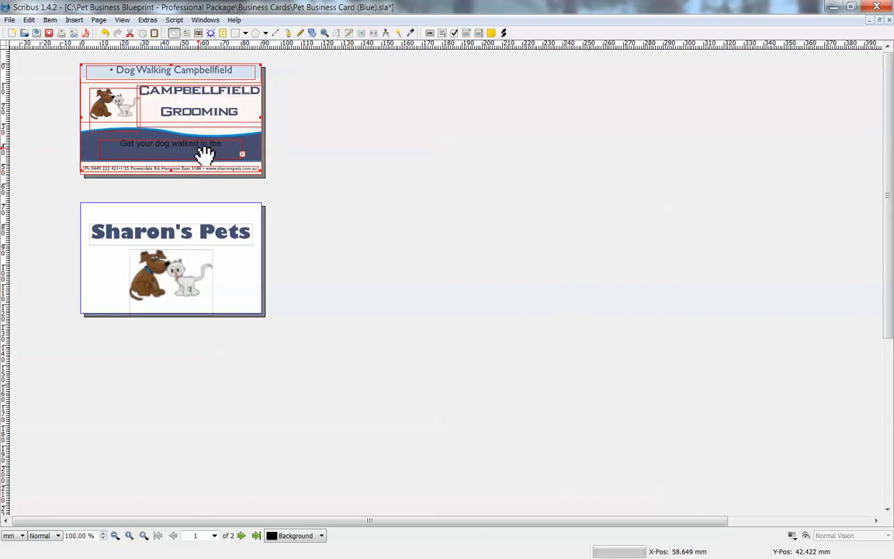
pyautogui.click(286, 242)
pyautogui.click(180, 144)
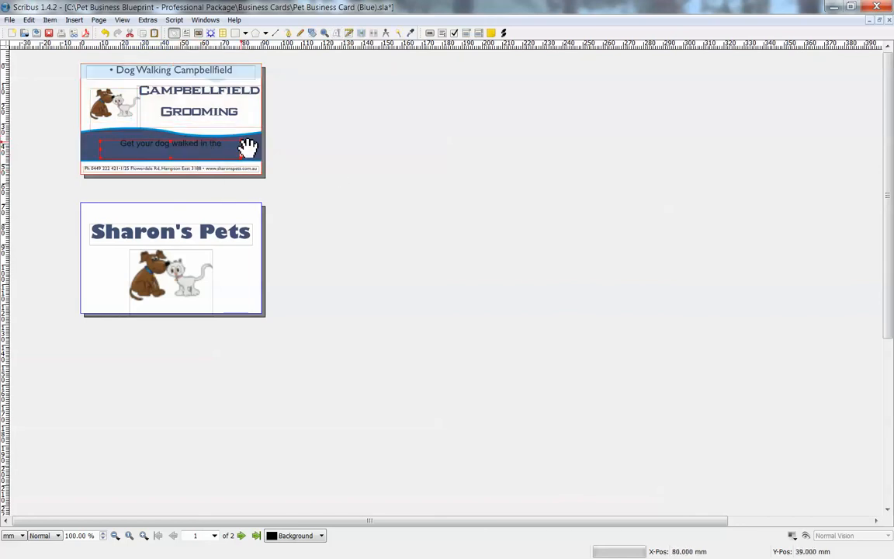
pyautogui.moveTo(241, 144); pyautogui.dragTo(248, 154)
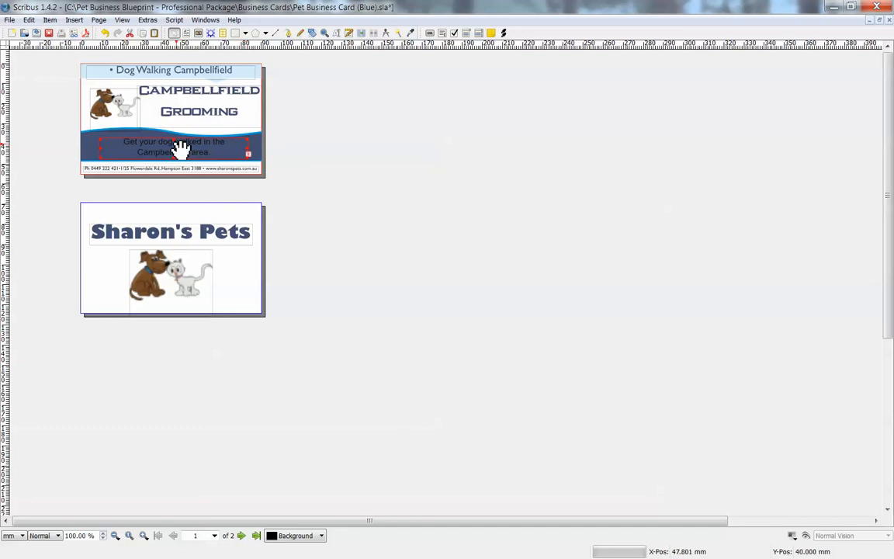
# - Set both lines of the blue band's text to a Helvetica Neue LT Std 43 font in the Story Editor and apply it
pyautogui.rightClick(141, 150)
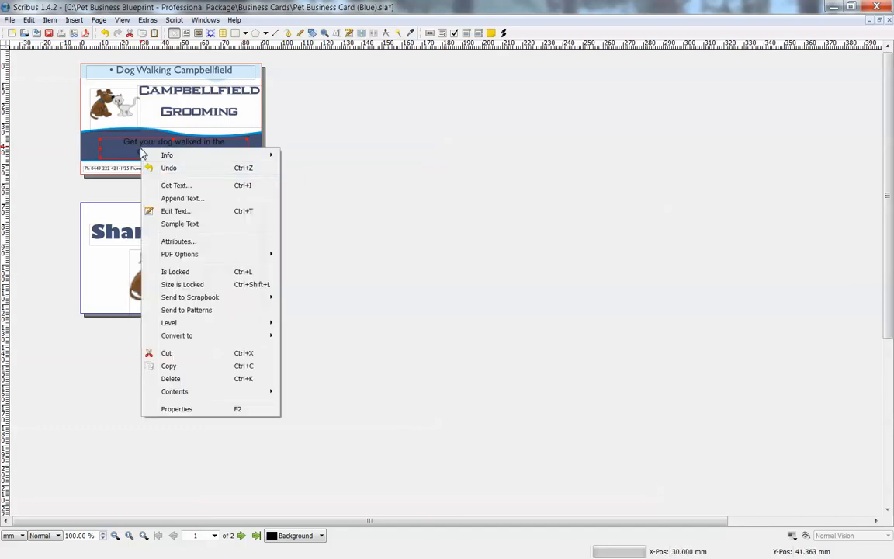
pyautogui.click(175, 210)
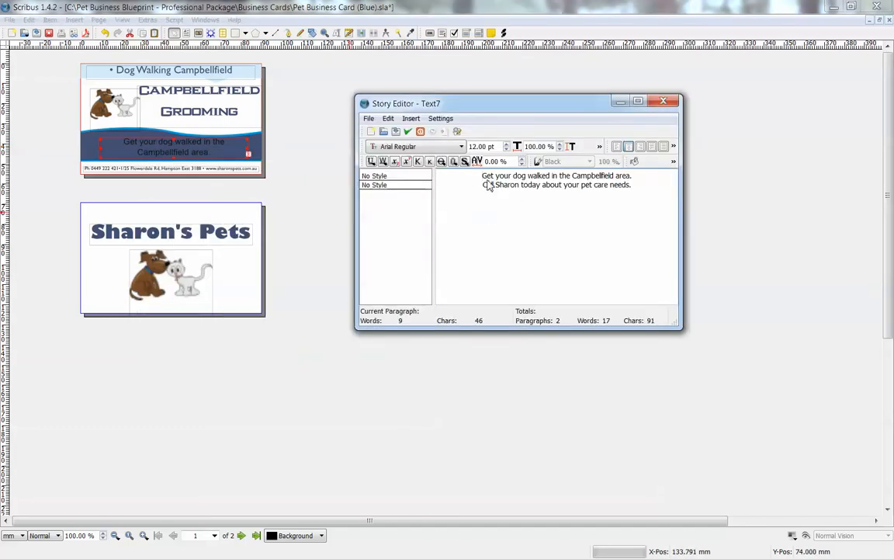
pyautogui.moveTo(480, 177); pyautogui.dragTo(641, 195)
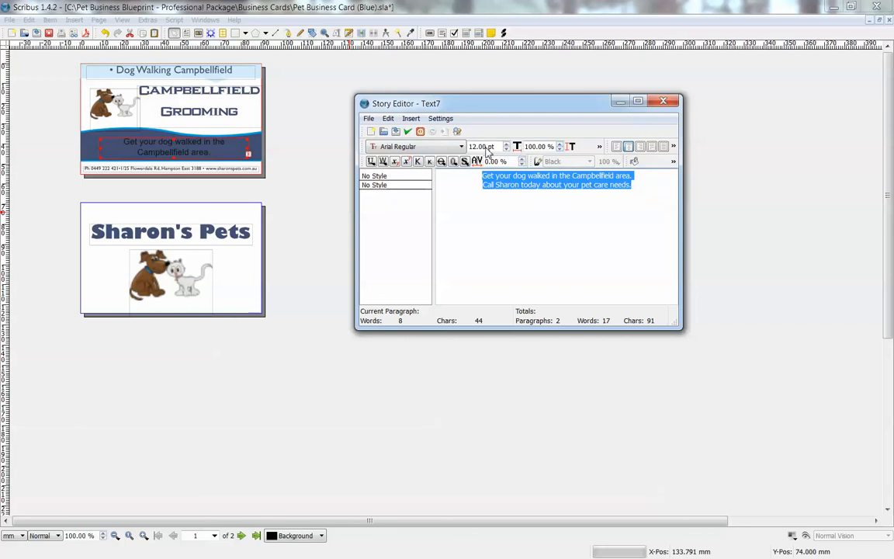
pyautogui.click(461, 147)
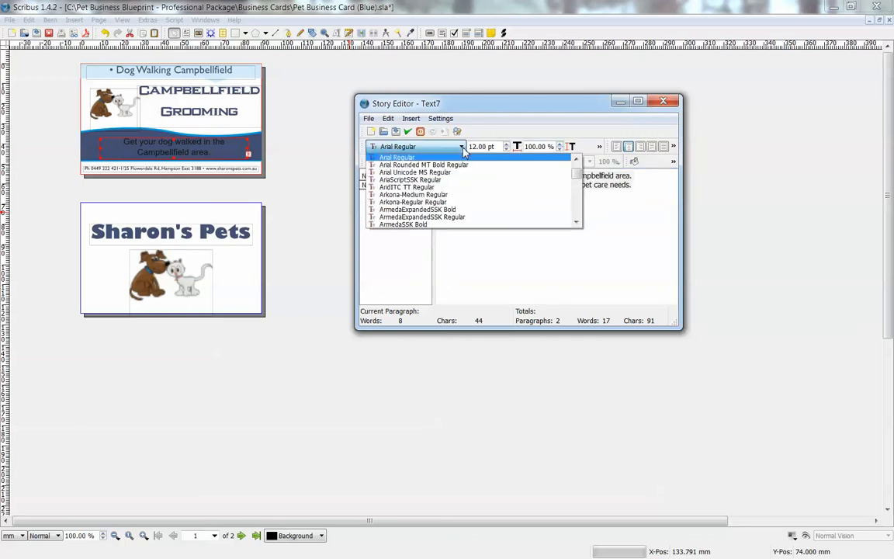
pyautogui.moveTo(575, 172)
pyautogui.mouseDown()
pyautogui.moveTo(576, 199)
pyautogui.moveTo(576, 190)
pyautogui.mouseUp()
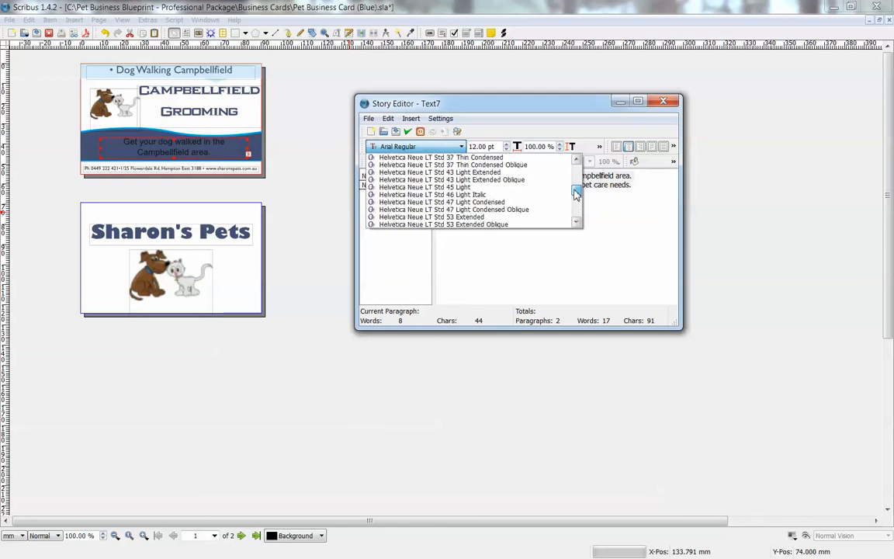
pyautogui.click(478, 180)
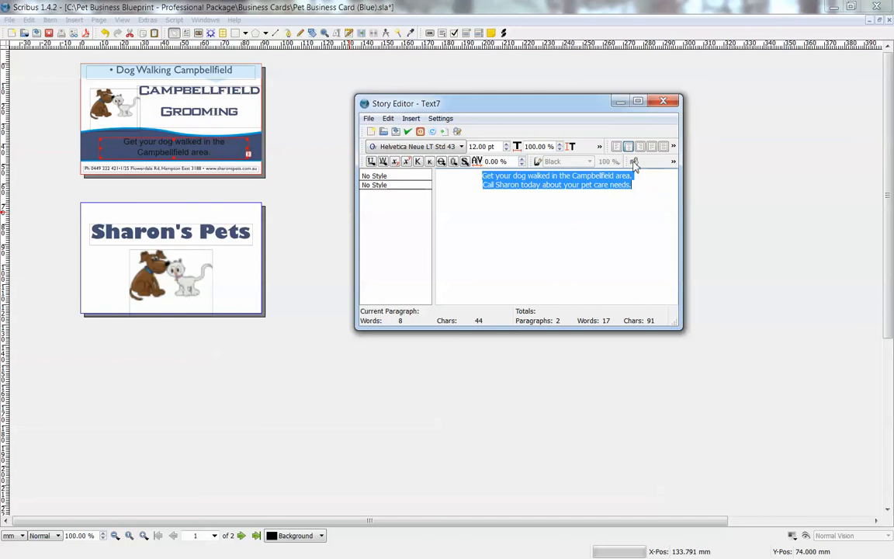
pyautogui.click(563, 229)
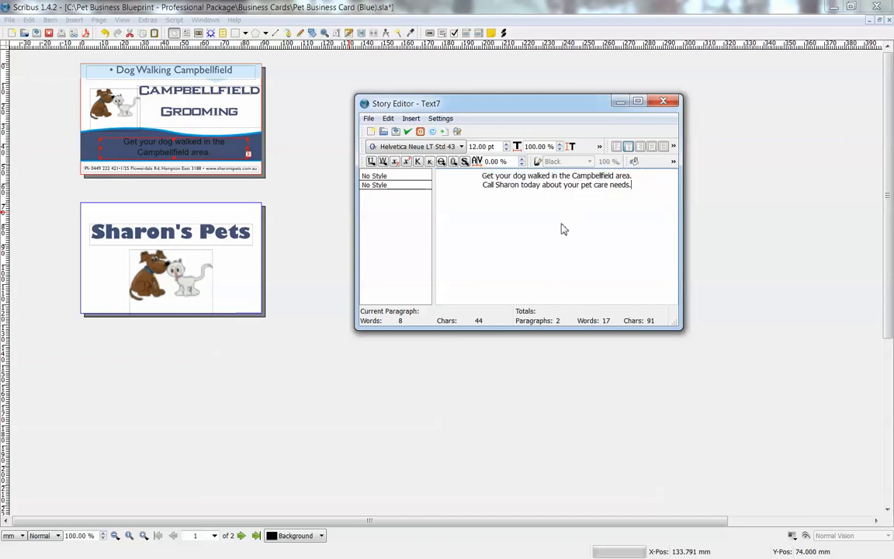
pyautogui.moveTo(478, 171); pyautogui.dragTo(604, 185)
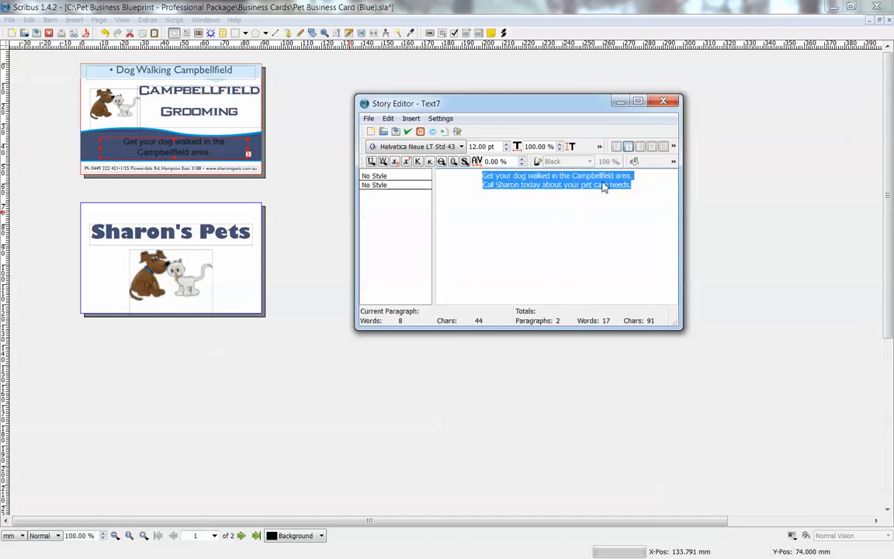
pyautogui.rightClick(604, 186)
pyautogui.click(543, 203)
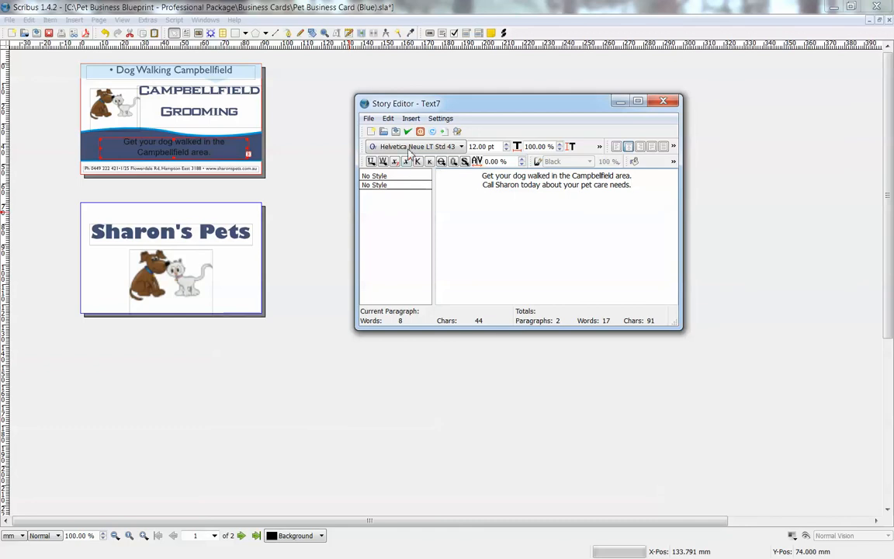
pyautogui.click(407, 132)
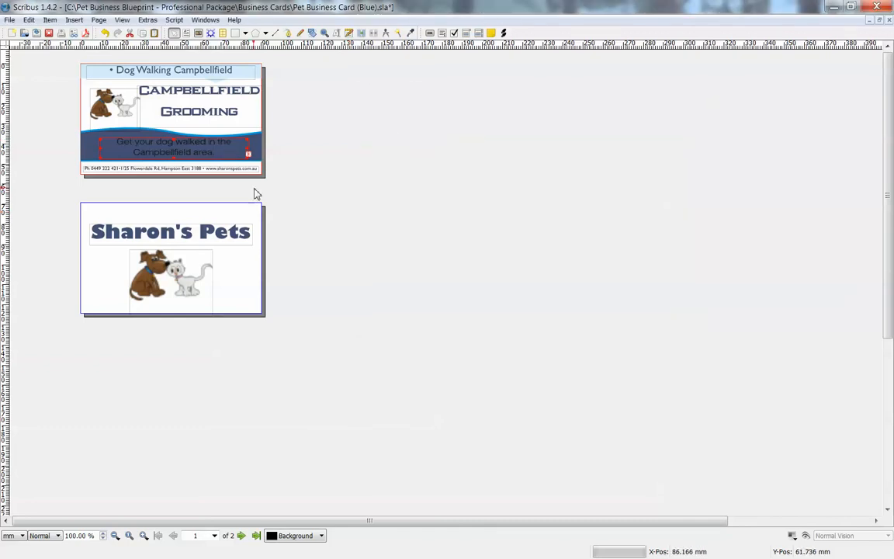
# - Change the fill colour of both lines of the blue band's text from black to the light swatch in the Story Editor and apply it
pyautogui.rightClick(211, 153)
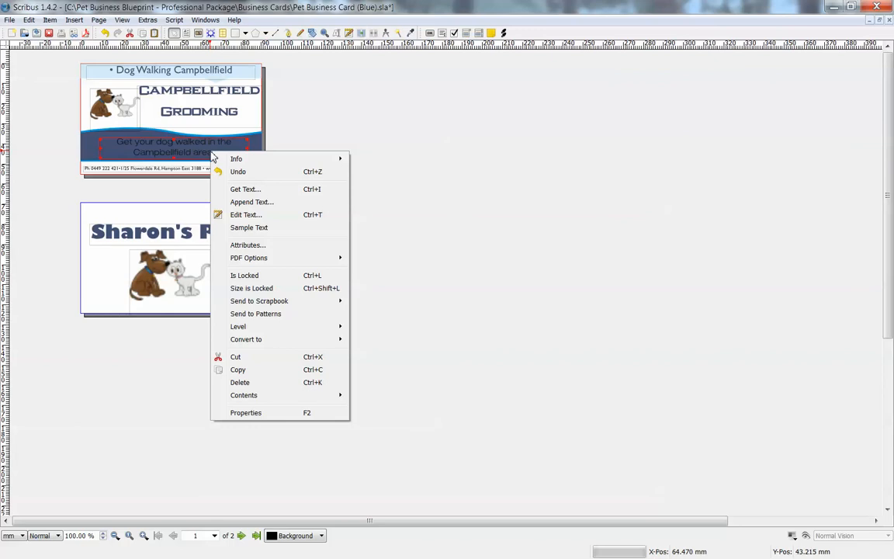
pyautogui.click(256, 216)
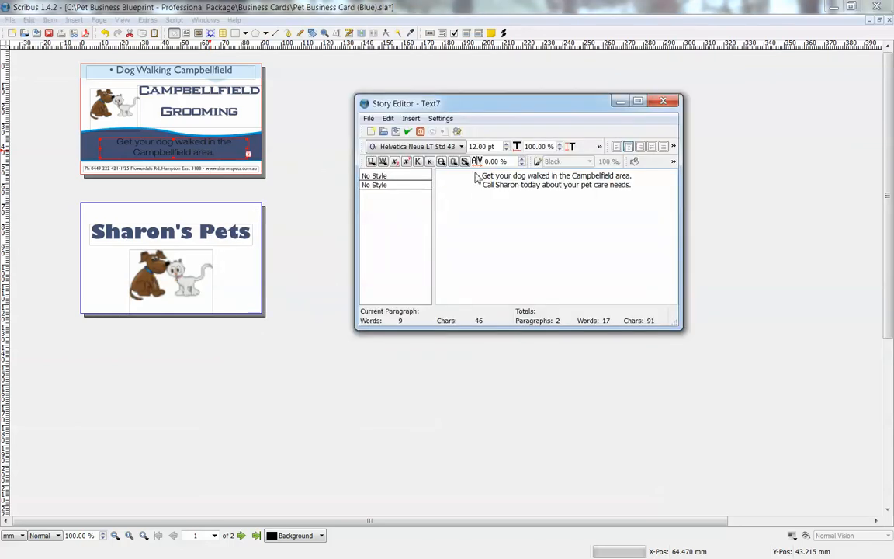
pyautogui.moveTo(480, 179); pyautogui.dragTo(625, 189)
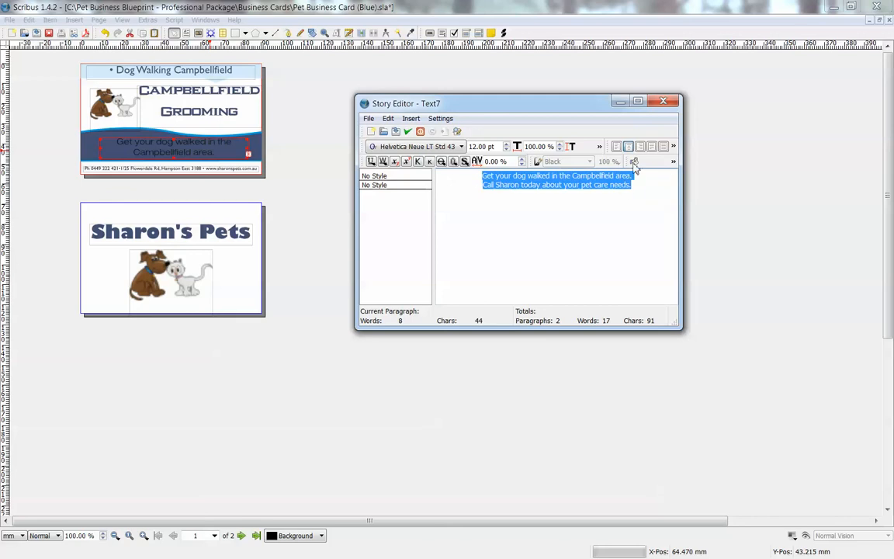
pyautogui.click(673, 162)
pyautogui.click(664, 174)
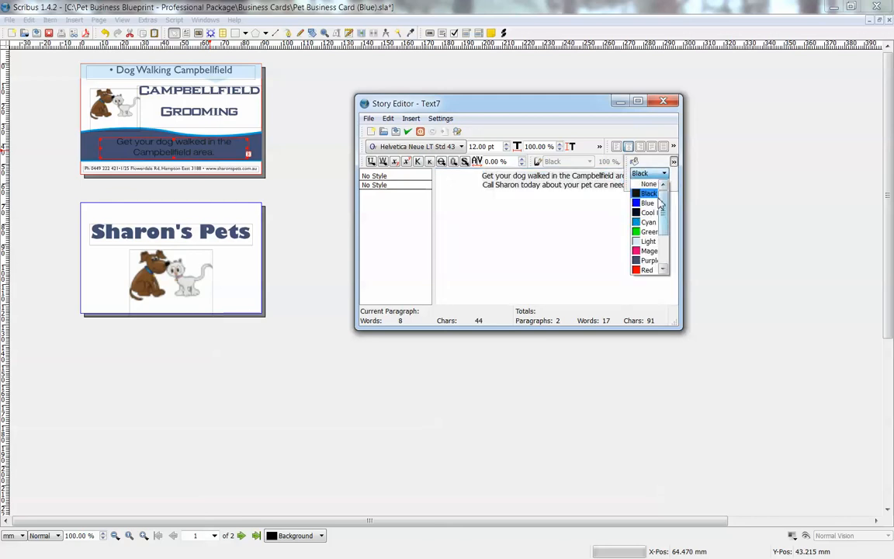
pyautogui.click(648, 243)
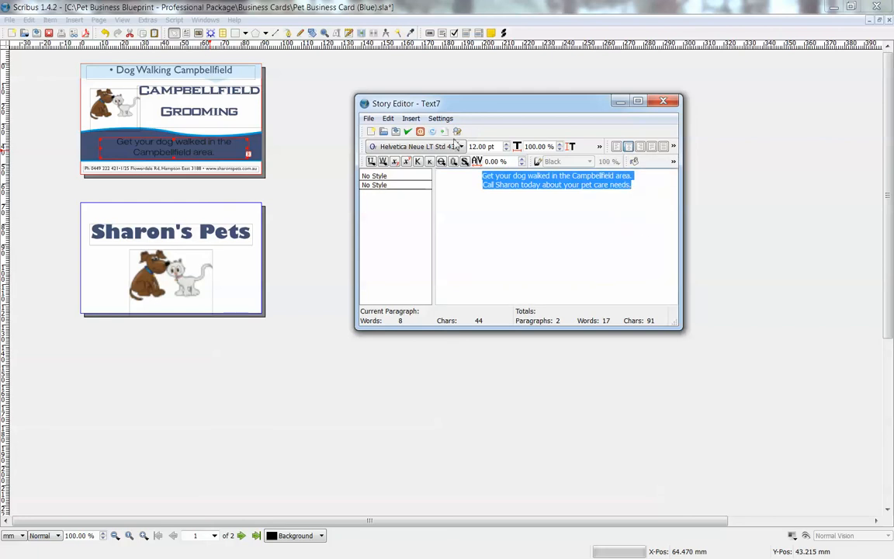
pyautogui.click(407, 132)
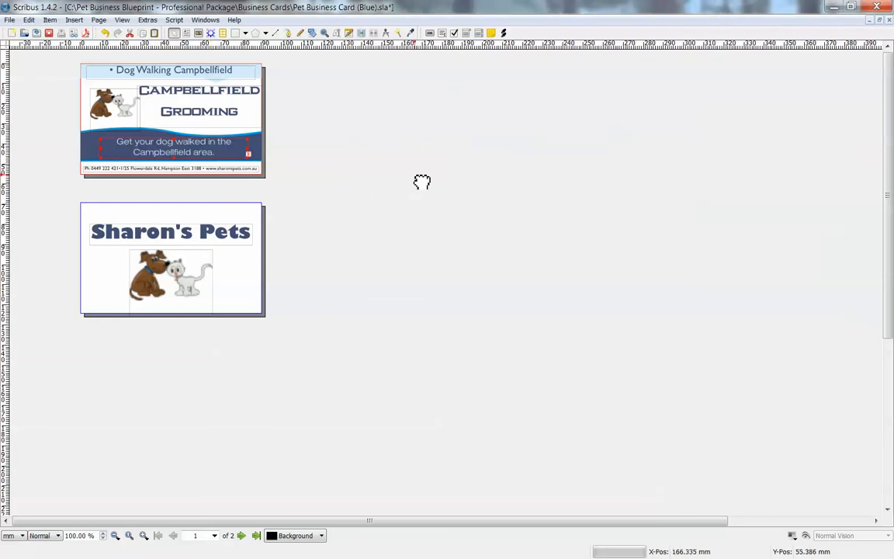
# - Duplicate the "Campbellfield Grooming" text frame from the first card page and move the copy onto the second page above the picture
pyautogui.click(203, 233)
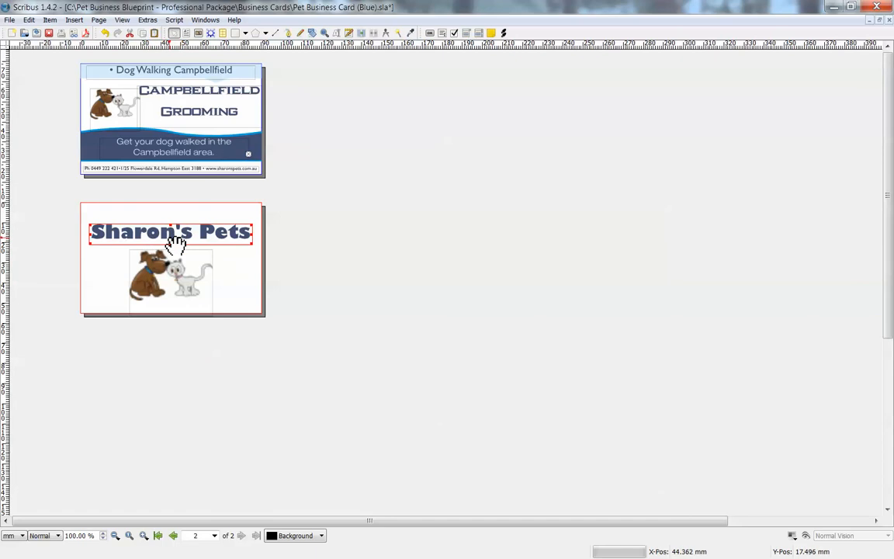
pyautogui.click(201, 113)
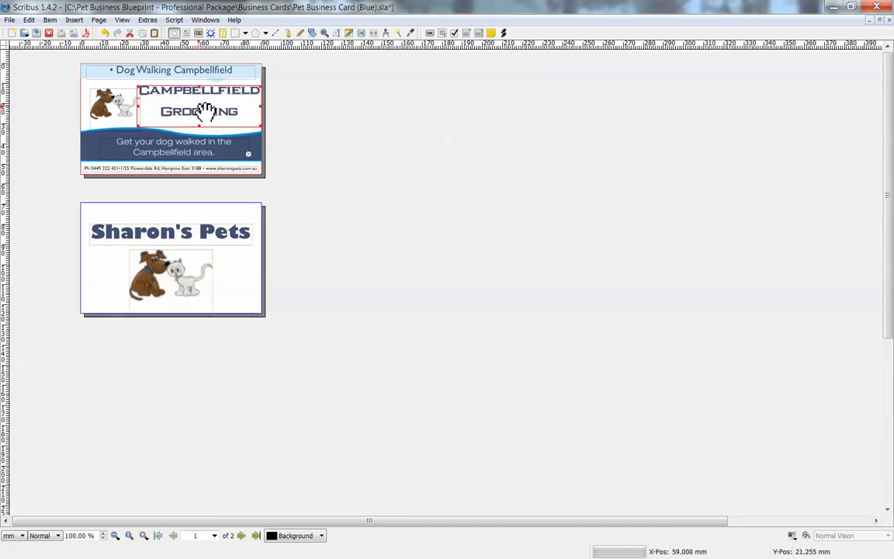
pyautogui.rightClick(214, 112)
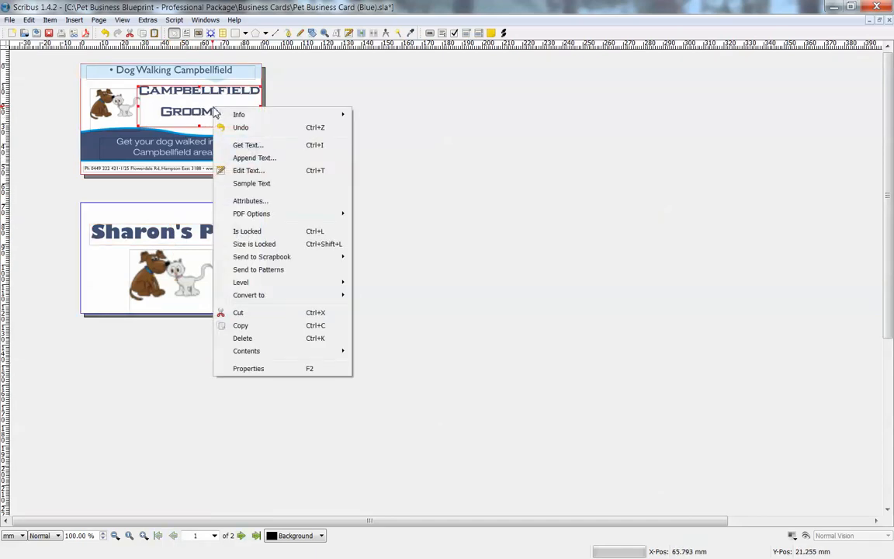
pyautogui.click(189, 103)
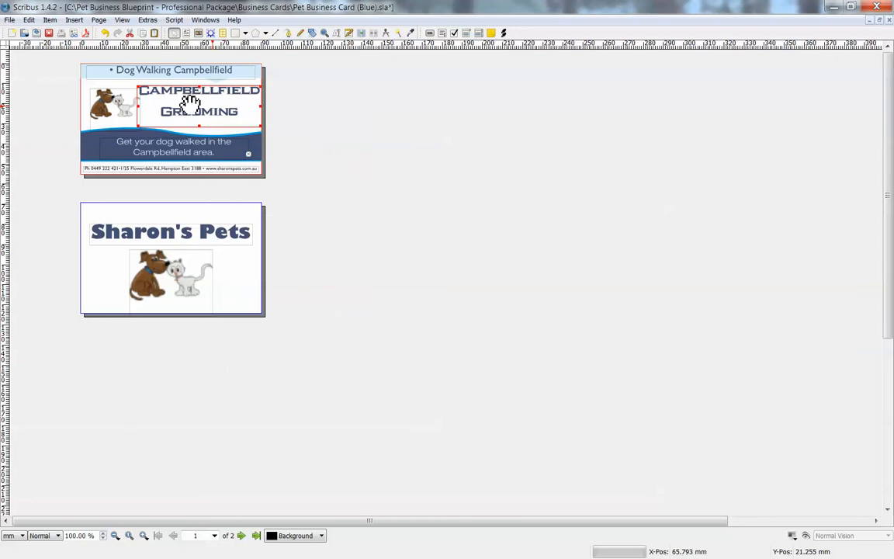
pyautogui.click(49, 20)
pyautogui.click(63, 33)
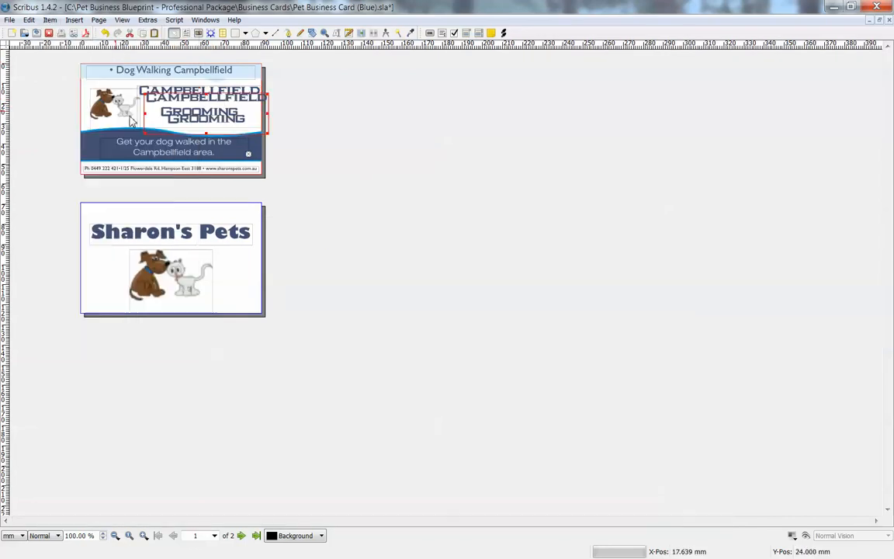
pyautogui.moveTo(165, 109); pyautogui.dragTo(166, 236)
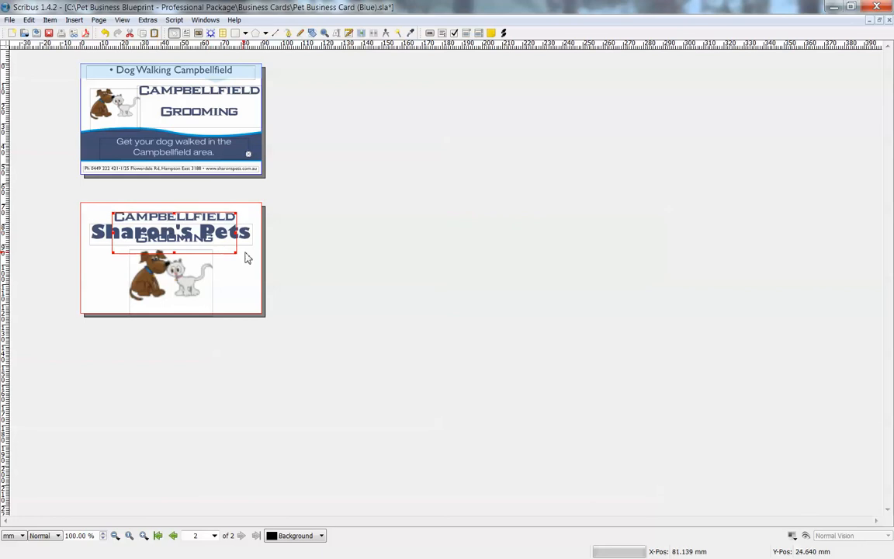
# - Delete the second page's old business name frame and shift the "Campbellfield Grooming" frame up slightly, clear of the picture
pyautogui.click(250, 237)
pyautogui.press('Delete')
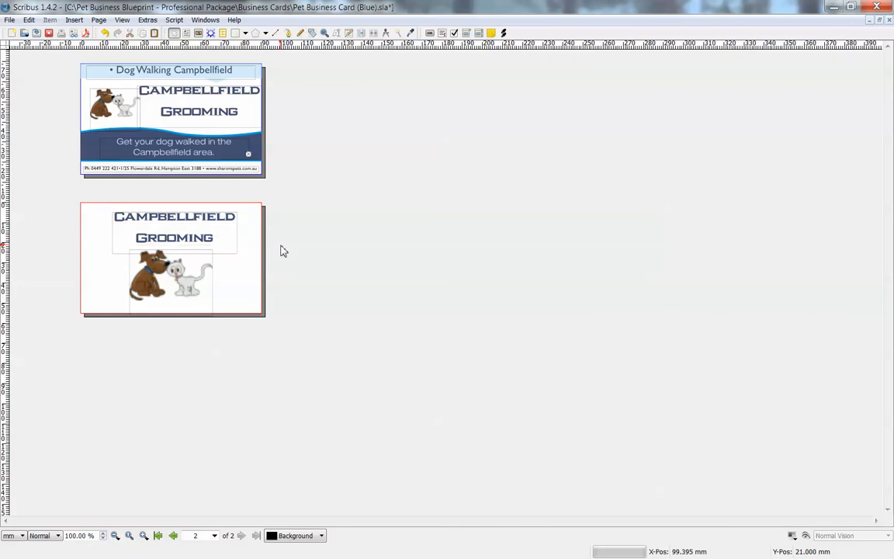
pyautogui.moveTo(205, 247); pyautogui.dragTo(210, 236)
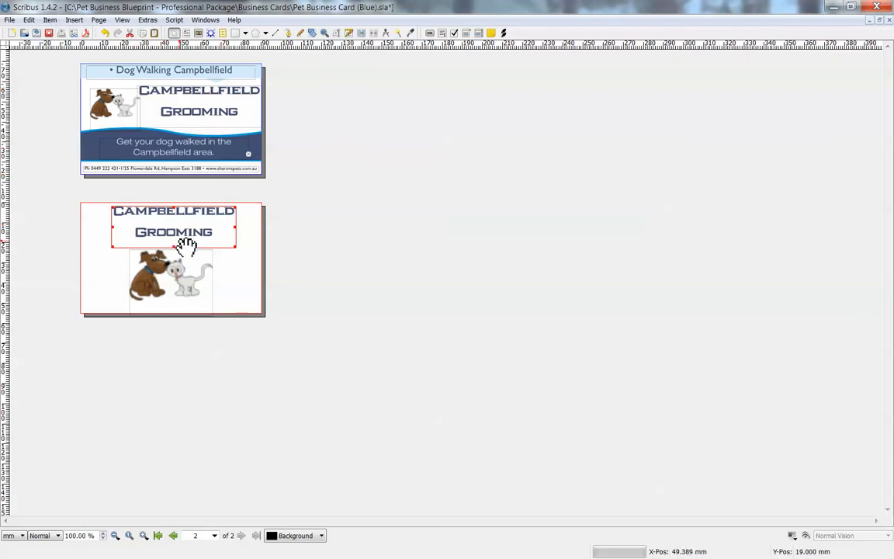
# - Raise the preview resolution of the dog and cat picture on the second page
pyautogui.click(171, 263)
pyautogui.rightClick(194, 284)
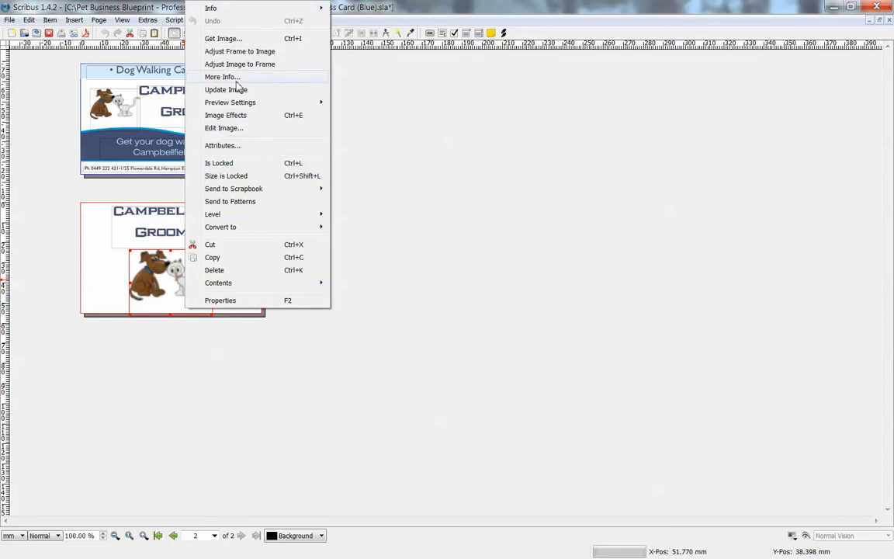
pyautogui.moveTo(241, 104)
pyautogui.click(363, 147)
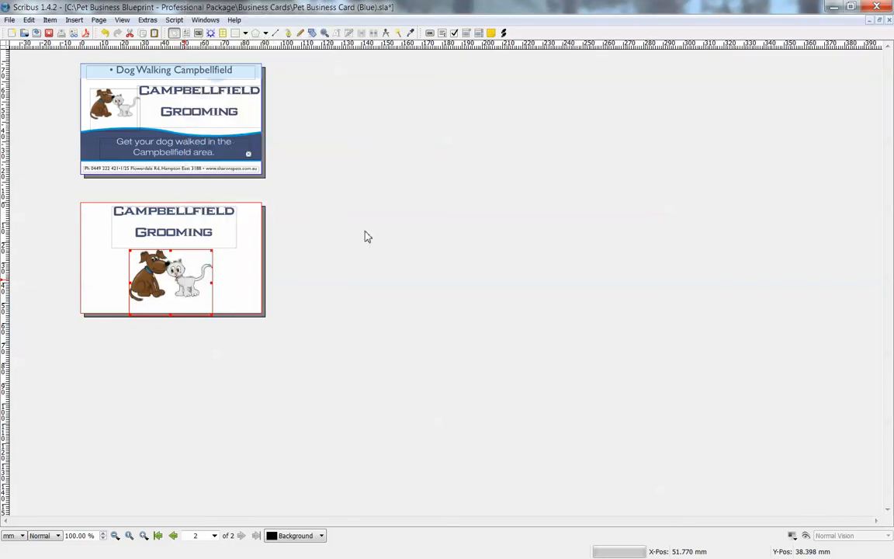
# - Replace the dog and cat picture on the second page with the image bpe-roof.jpg from the Documents folder
pyautogui.click(112, 115)
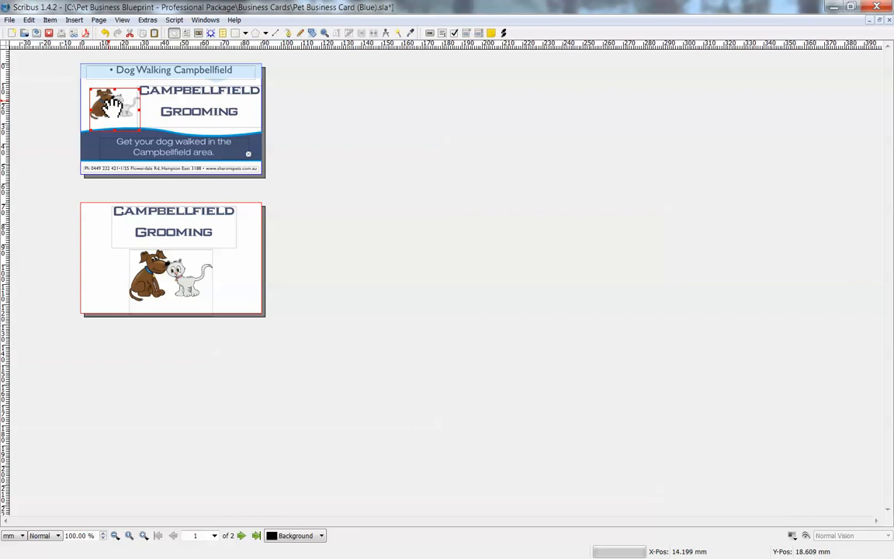
pyautogui.click(170, 272)
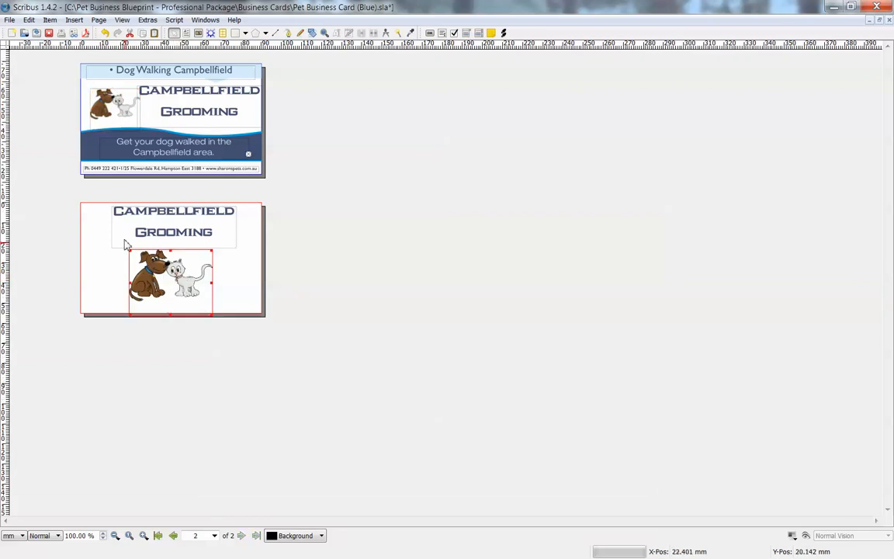
pyautogui.rightClick(178, 267)
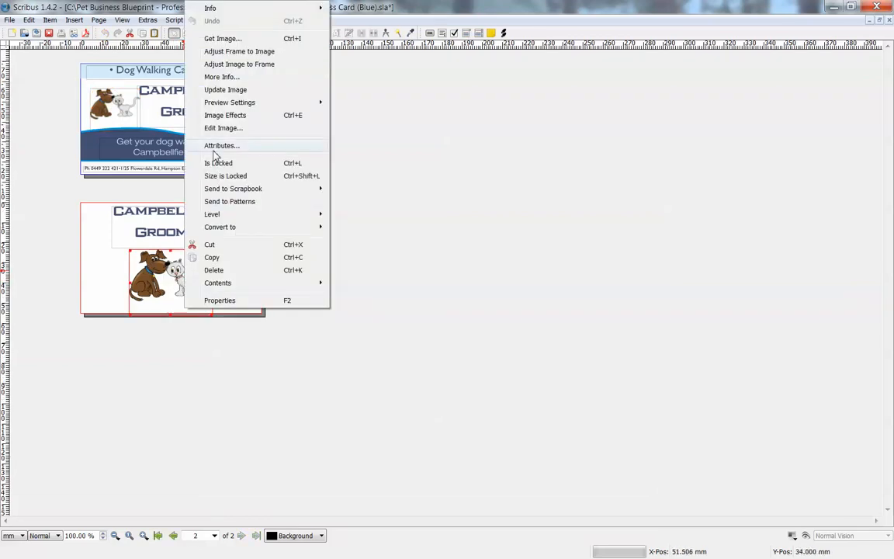
pyautogui.click(222, 38)
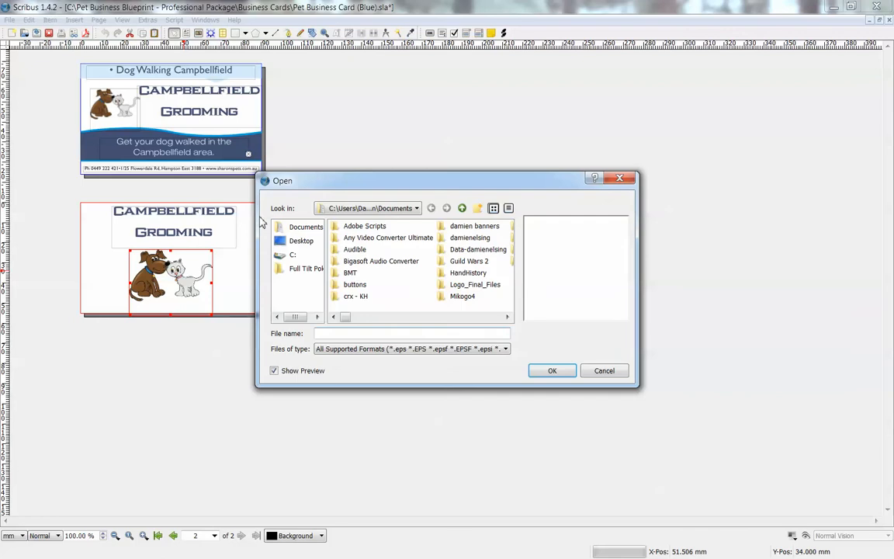
pyautogui.scroll(-5, 431, 321)
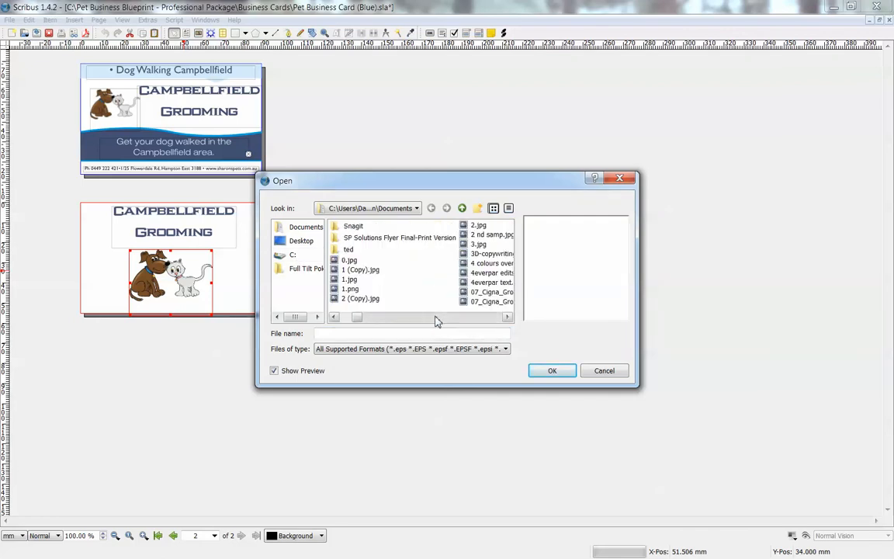
pyautogui.scroll(-1, 436, 321)
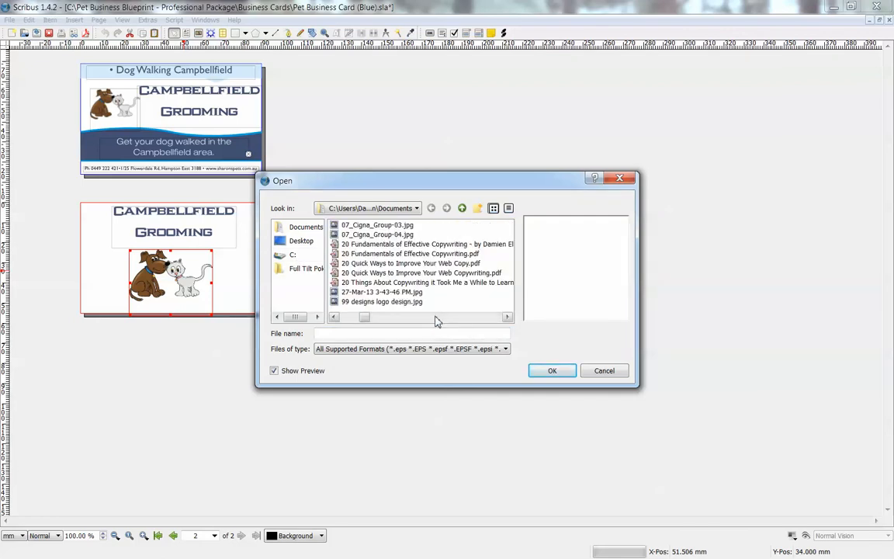
pyautogui.scroll(-1, 436, 321)
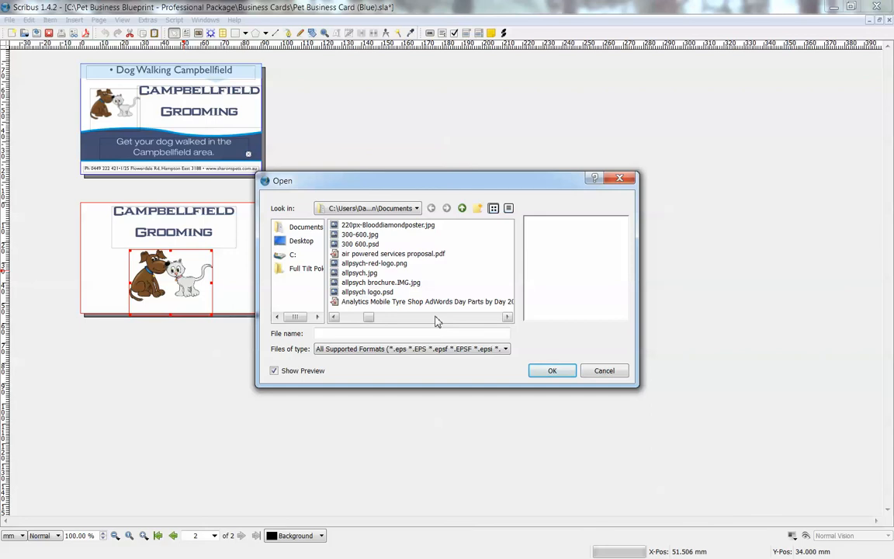
pyautogui.click(377, 236)
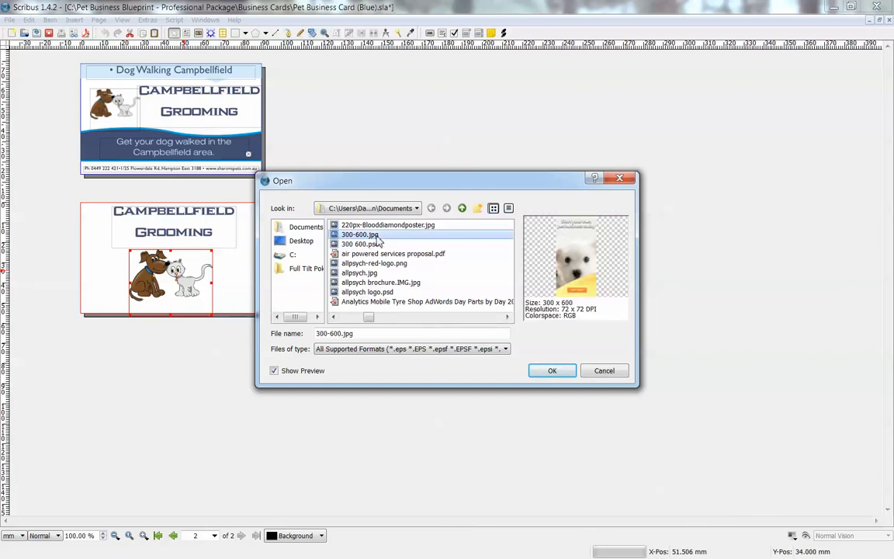
pyautogui.click(434, 316)
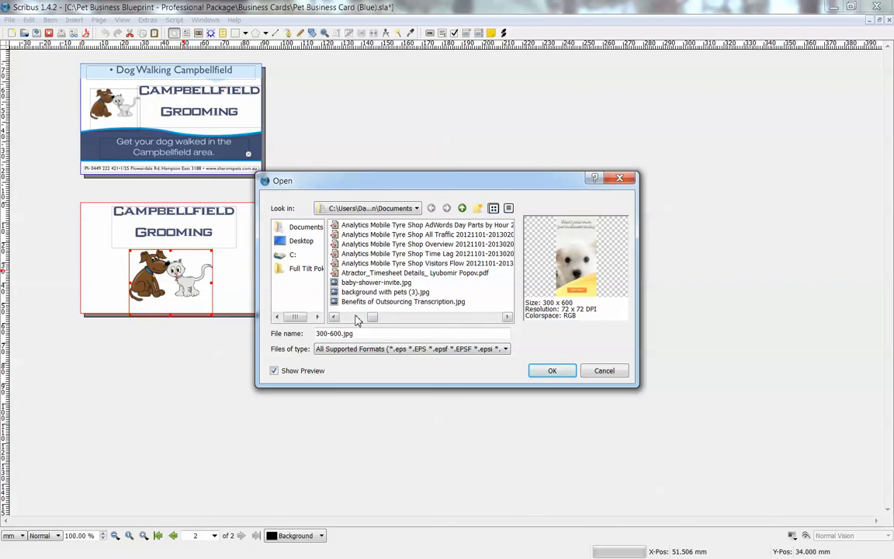
pyautogui.click(378, 293)
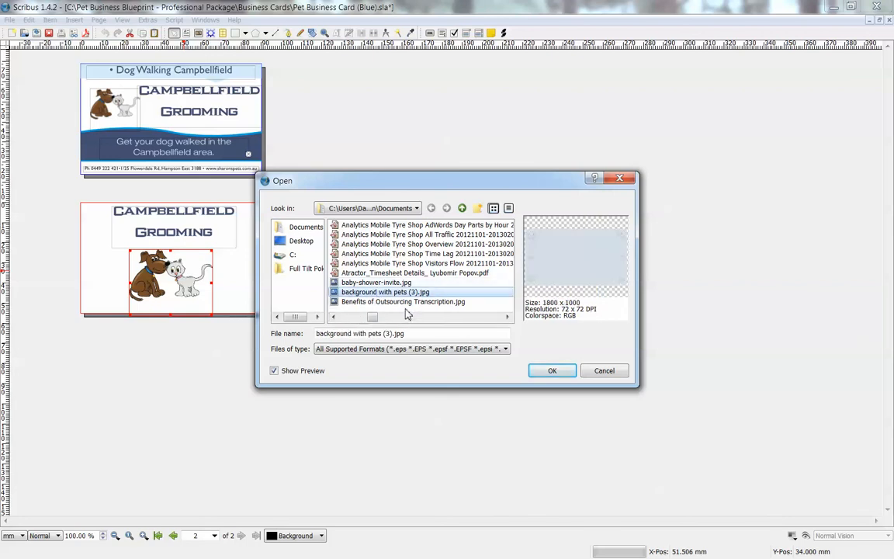
pyautogui.click(432, 317)
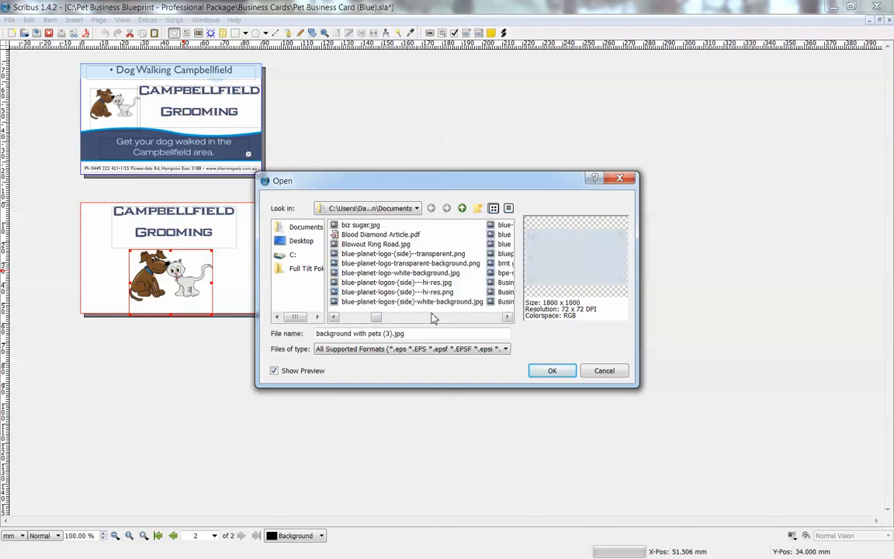
pyautogui.click(432, 316)
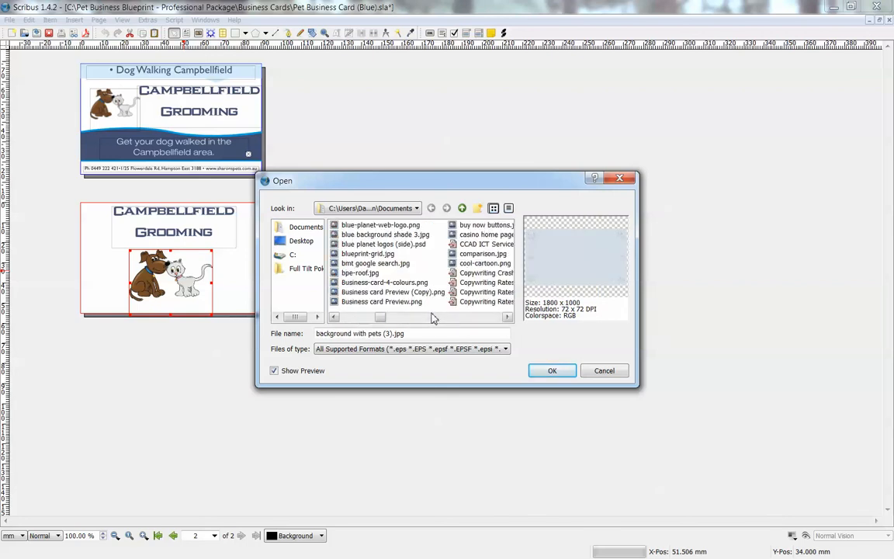
pyautogui.click(380, 273)
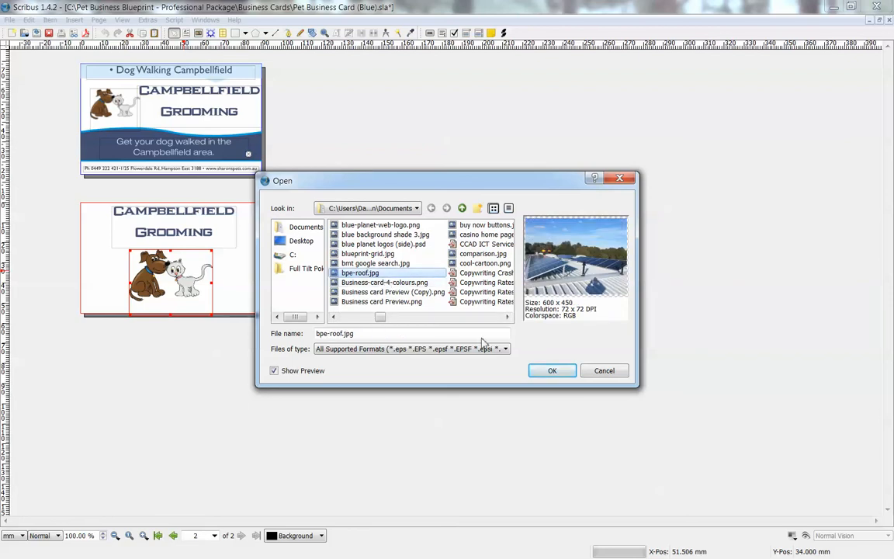
pyautogui.click(541, 372)
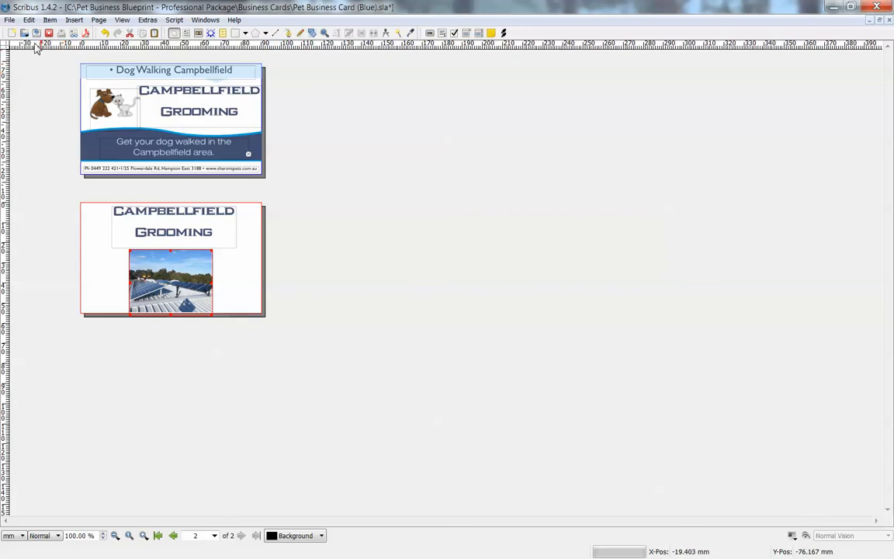
# - Export the current second card page as a jpg image at 300 dpi into the Business Cards folder
pyautogui.click(9, 20)
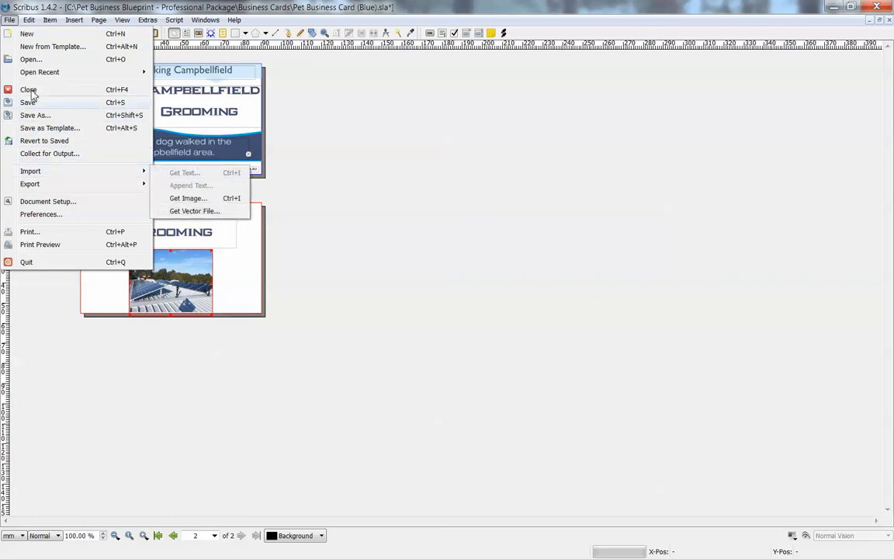
pyautogui.moveTo(65, 186)
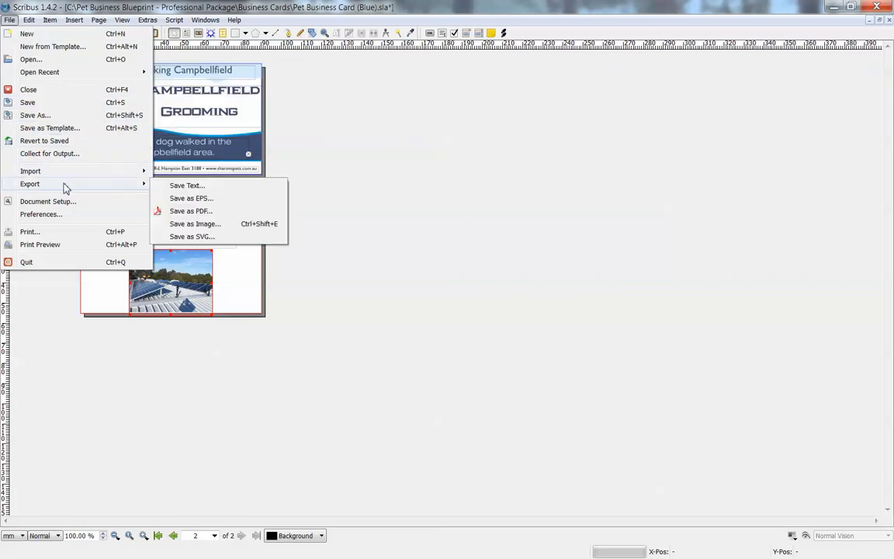
pyautogui.click(206, 224)
pyautogui.click(392, 232)
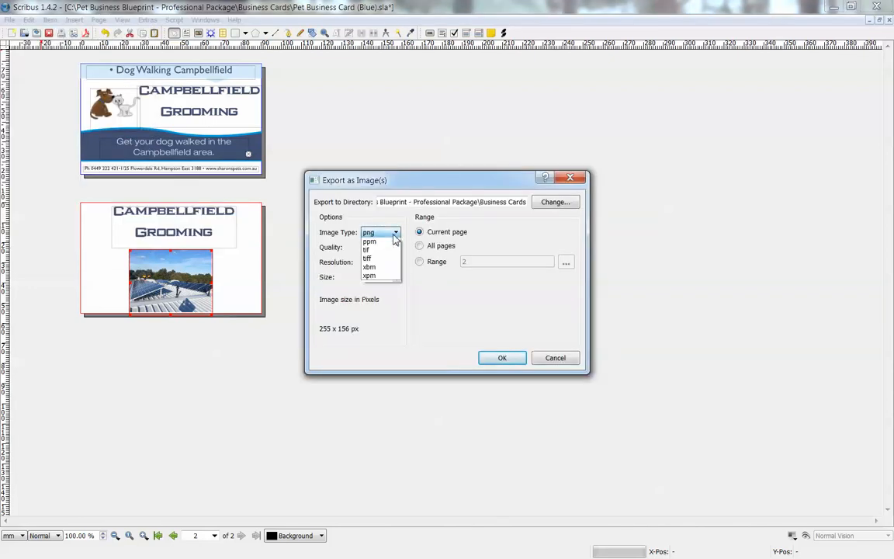
pyautogui.click(382, 269)
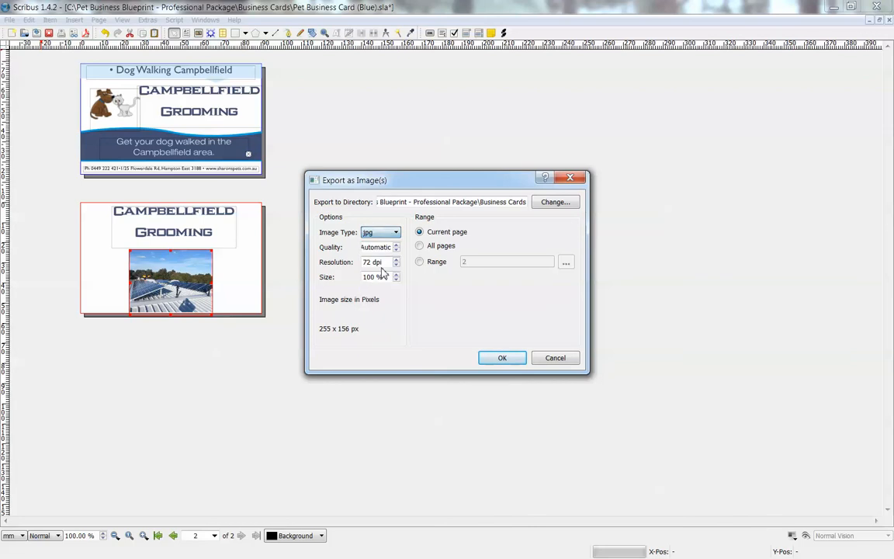
pyautogui.click(395, 260)
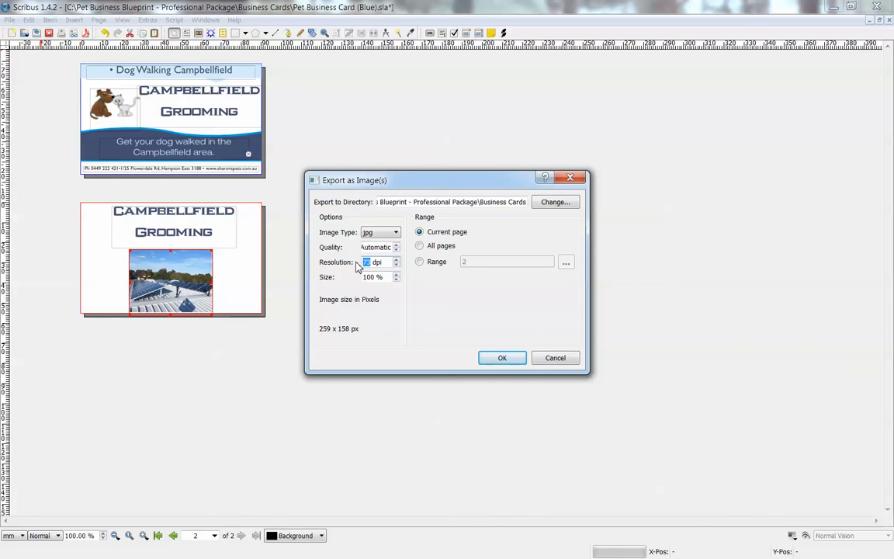
pyautogui.write('00')
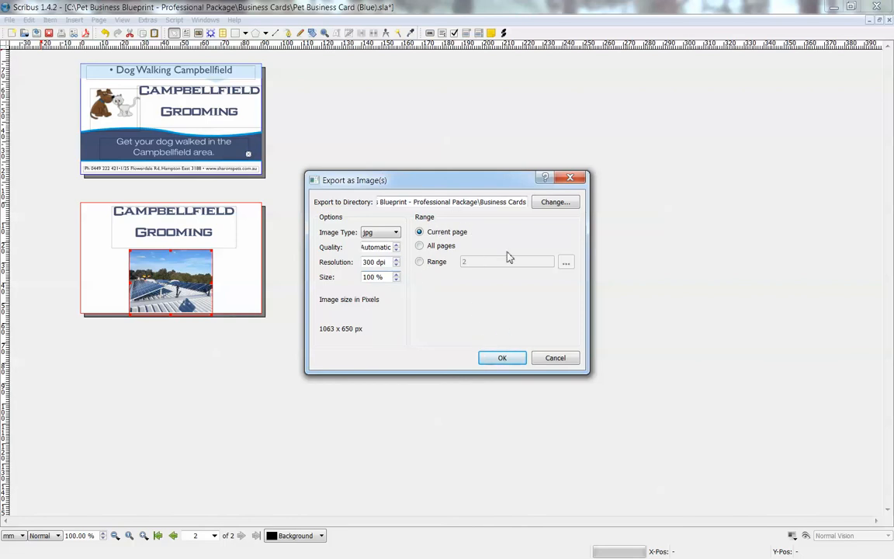
pyautogui.click(500, 358)
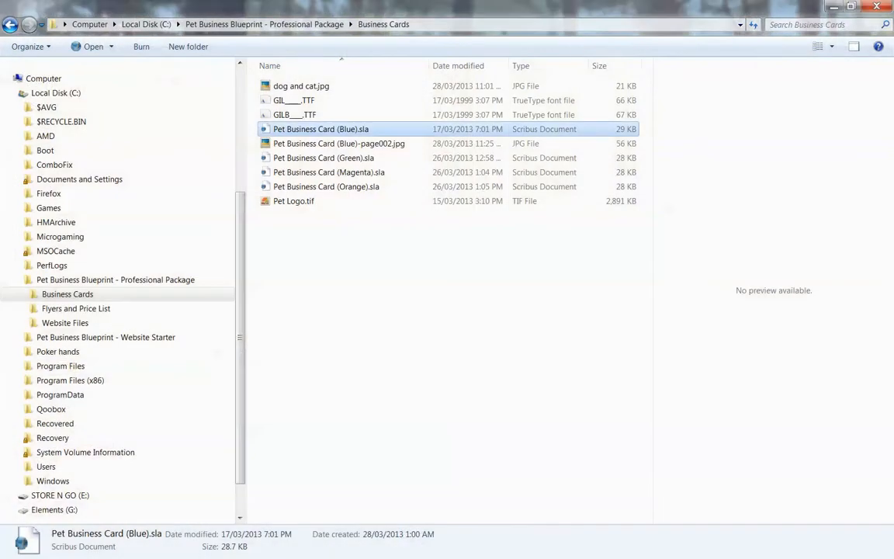
# - Check the exported image Pet Business Card (Blue)-page002.jpg in the Business Cards folder, then return to Scribus
pyautogui.click(328, 255)
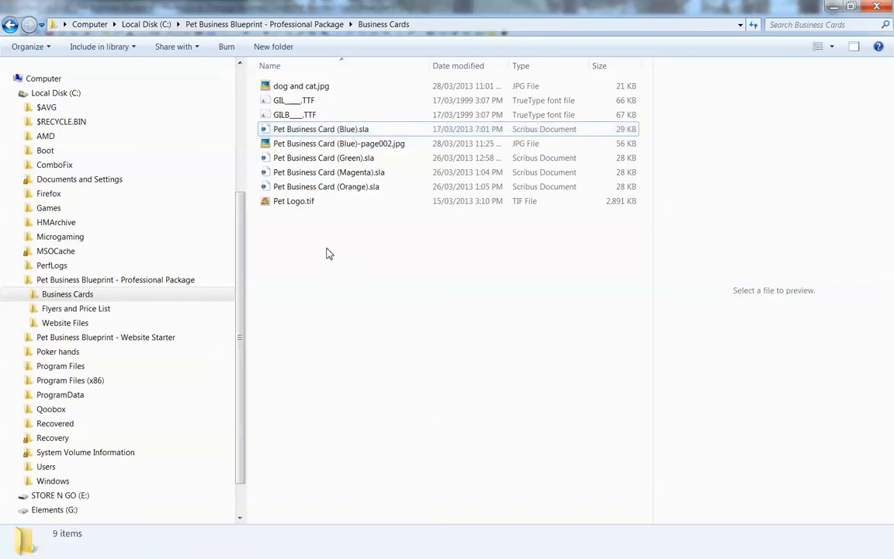
pyautogui.click(357, 147)
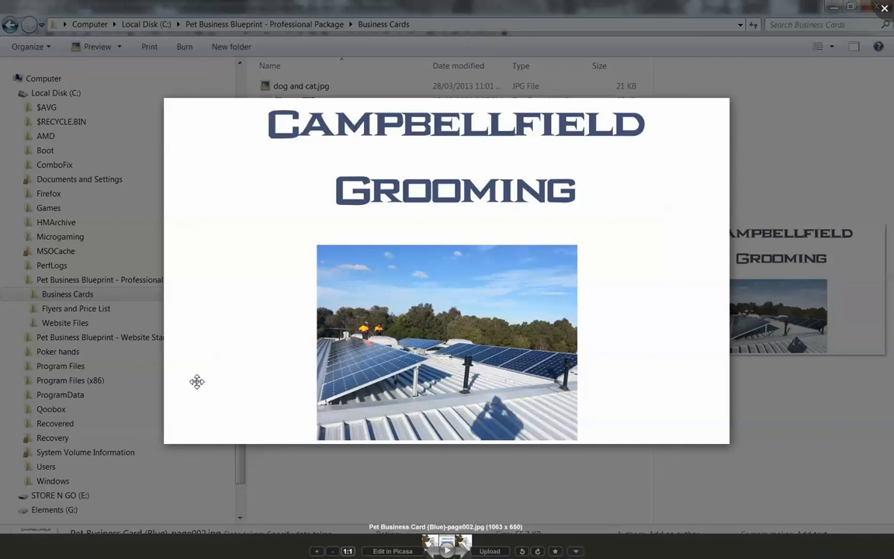
pyautogui.click(885, 8)
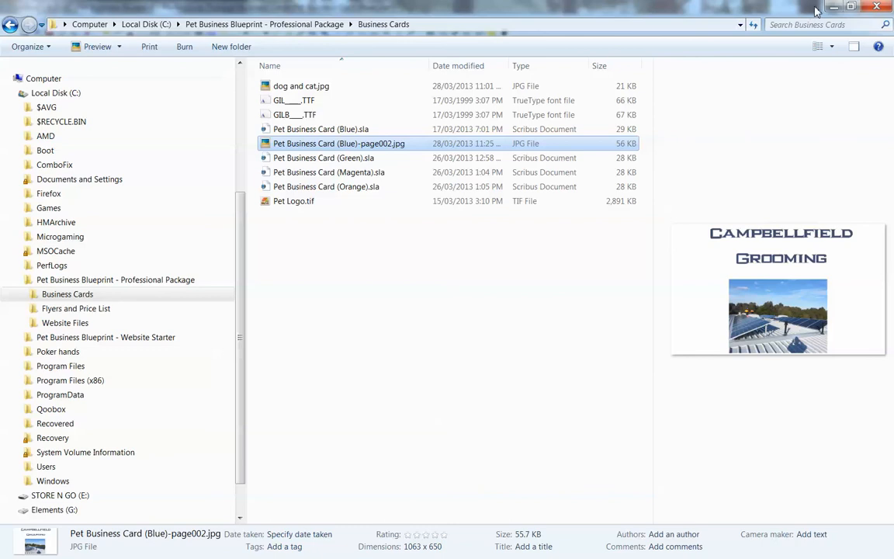
pyautogui.click(832, 7)
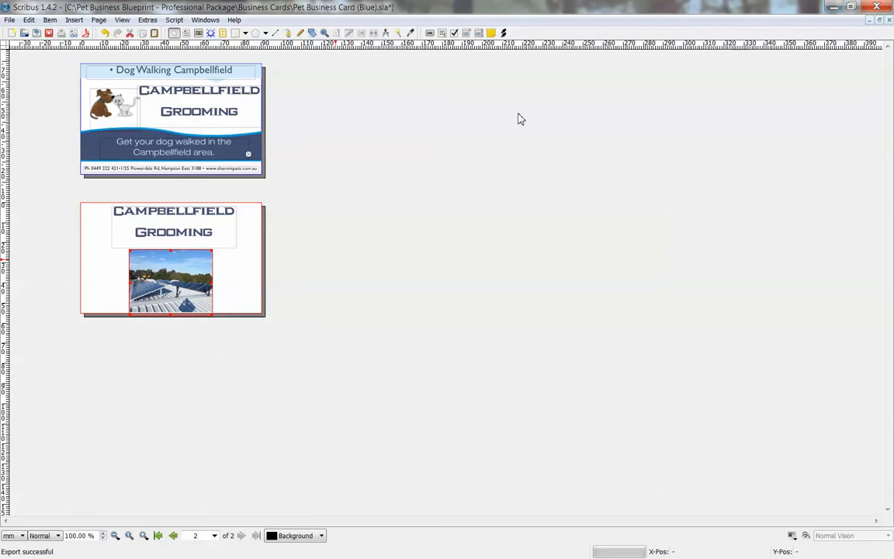
# - Make the first card page current by selecting its dog and cat picture
pyautogui.click(141, 101)
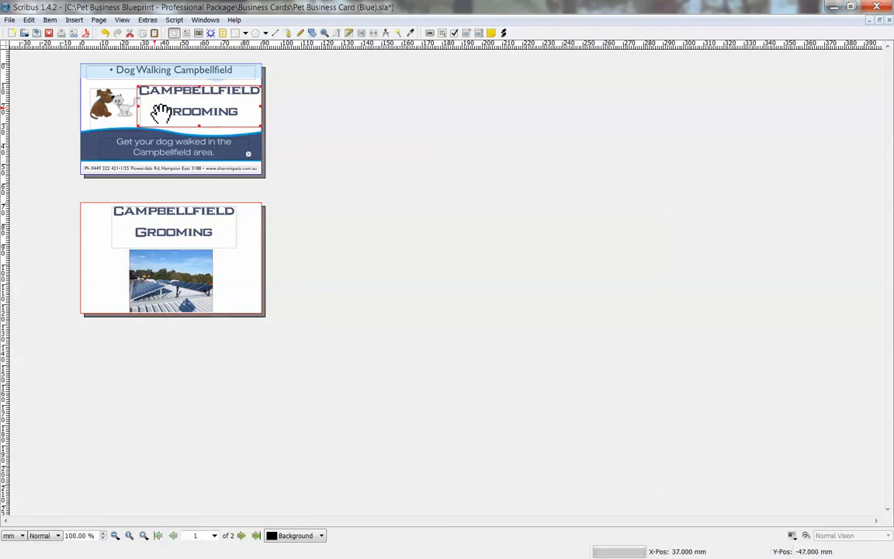
pyautogui.click(99, 102)
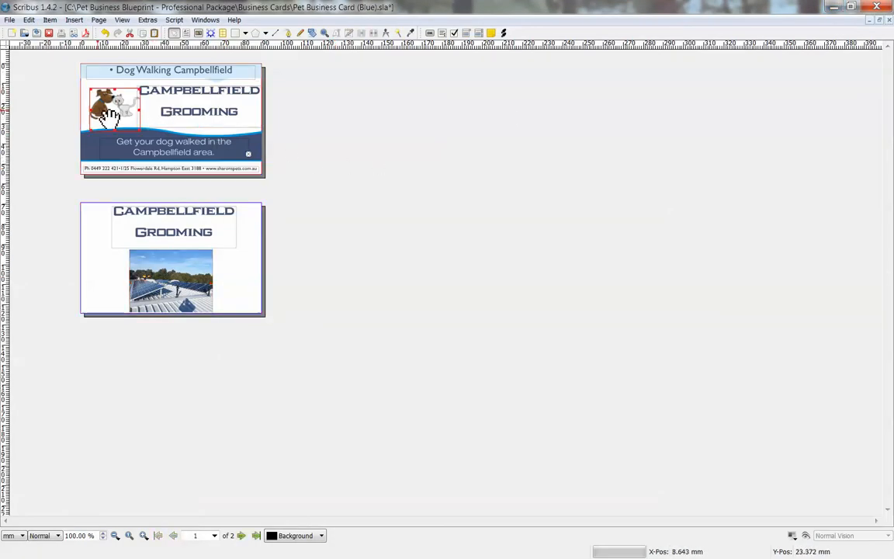